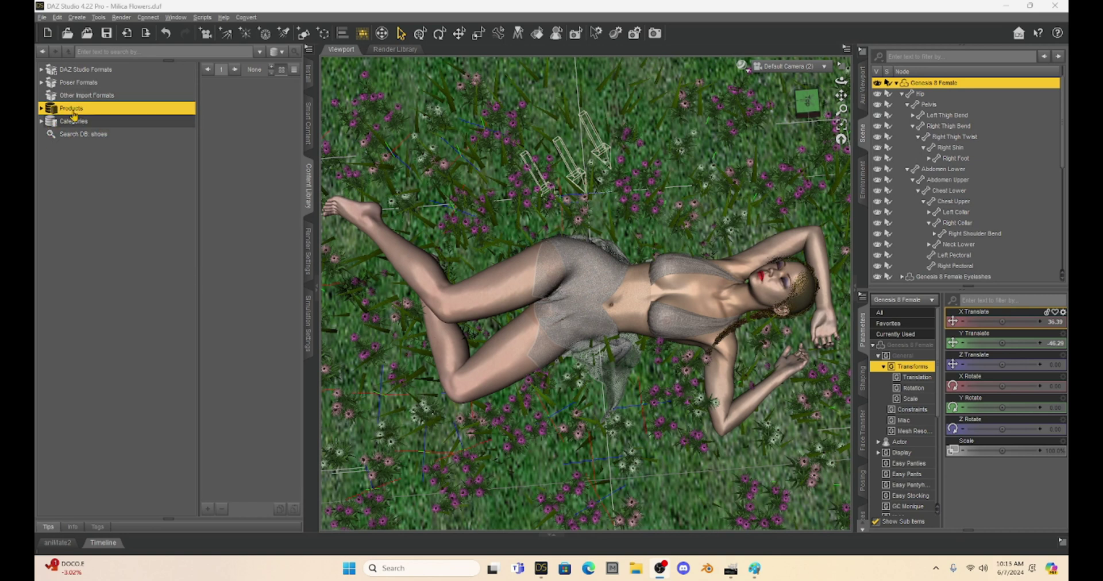
# - Browse the content library's categories through People and Genesis 8 Female down to the Clothes subcategories
pyautogui.click(42, 122)
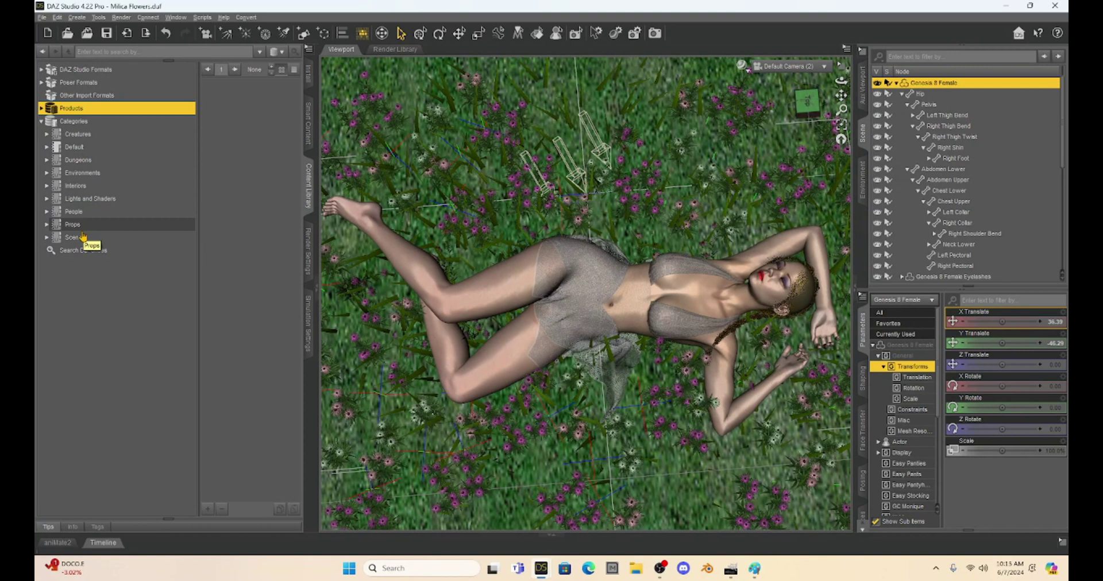
pyautogui.click(46, 213)
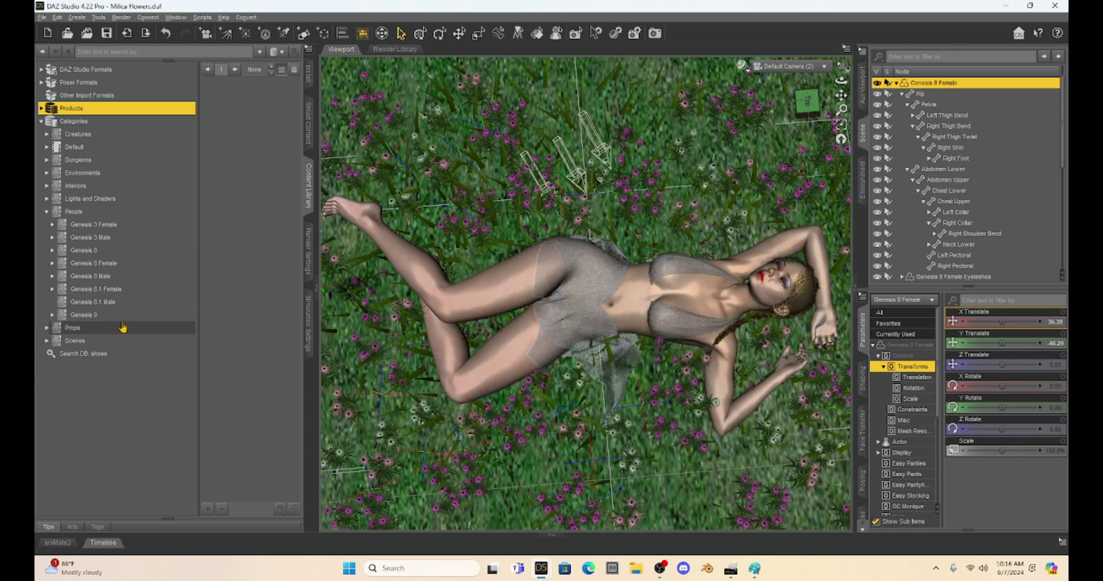
pyautogui.click(52, 267)
pyautogui.scroll(-3, 117, 294)
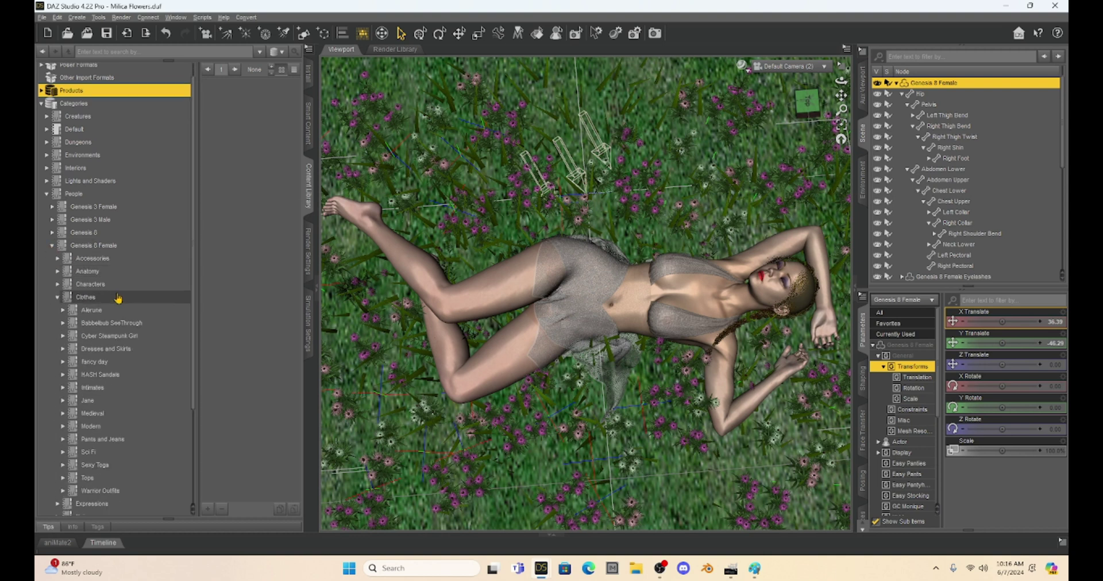
pyautogui.scroll(-1, 118, 294)
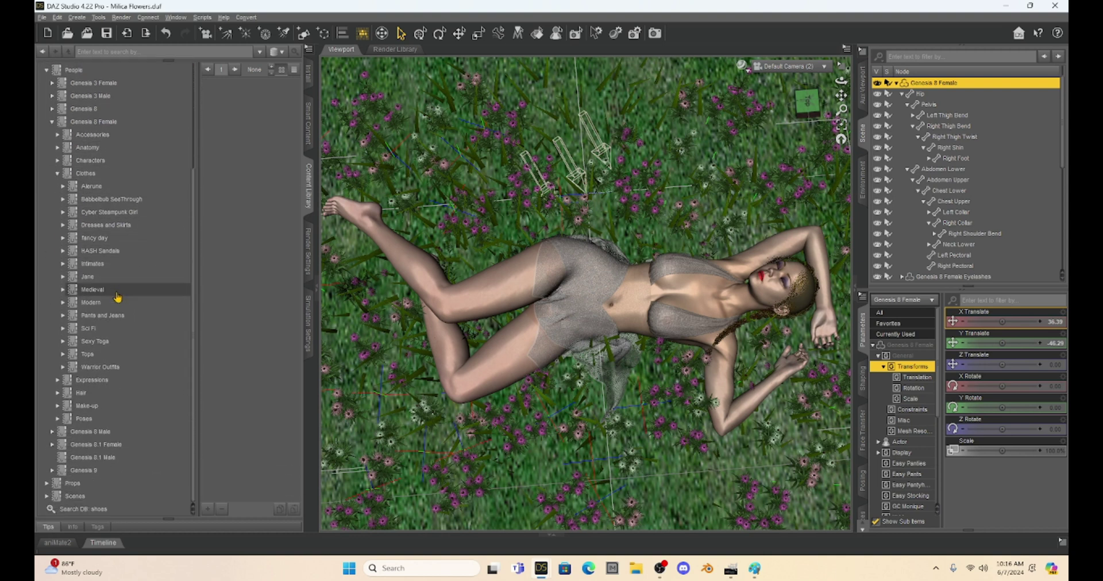
pyautogui.click(58, 175)
pyautogui.scroll(4, 64, 190)
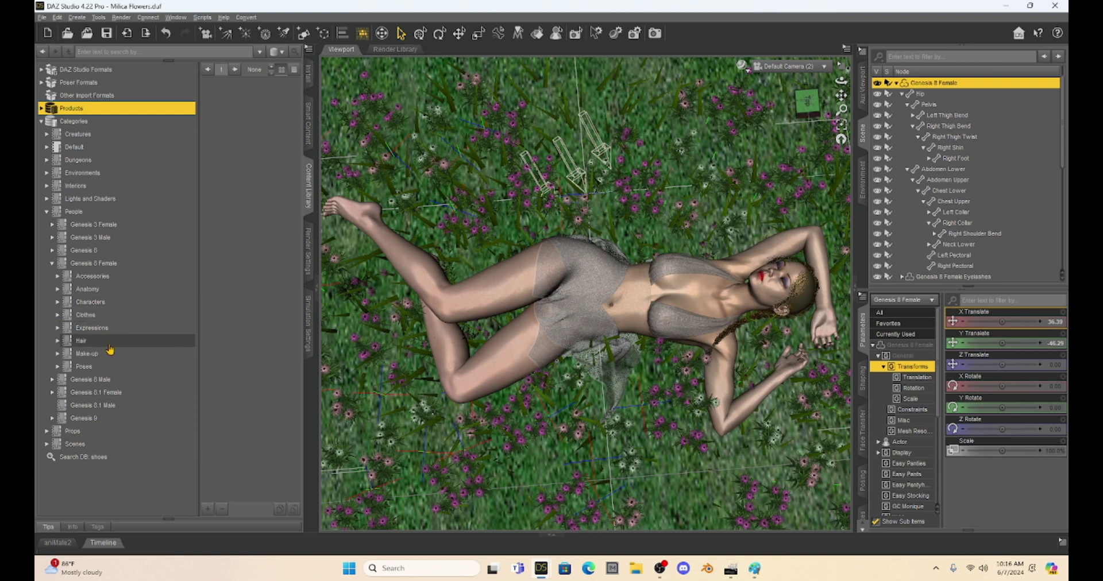
pyautogui.click(57, 320)
pyautogui.scroll(-5, 138, 318)
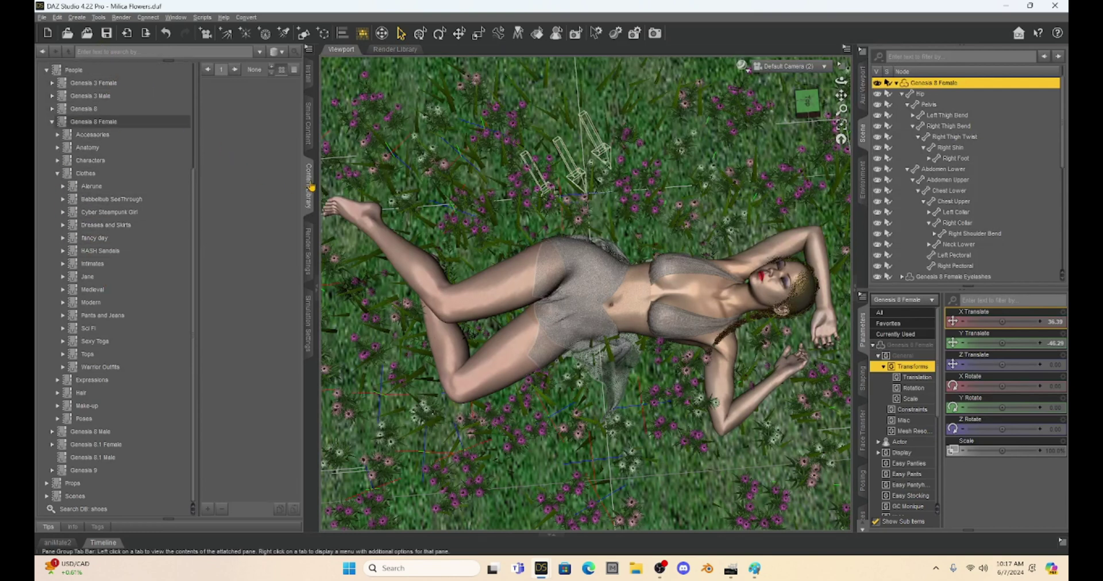
# - Search the content library's database for "shoes" and look through the resulting shoe assets and materials
pyautogui.click(106, 53)
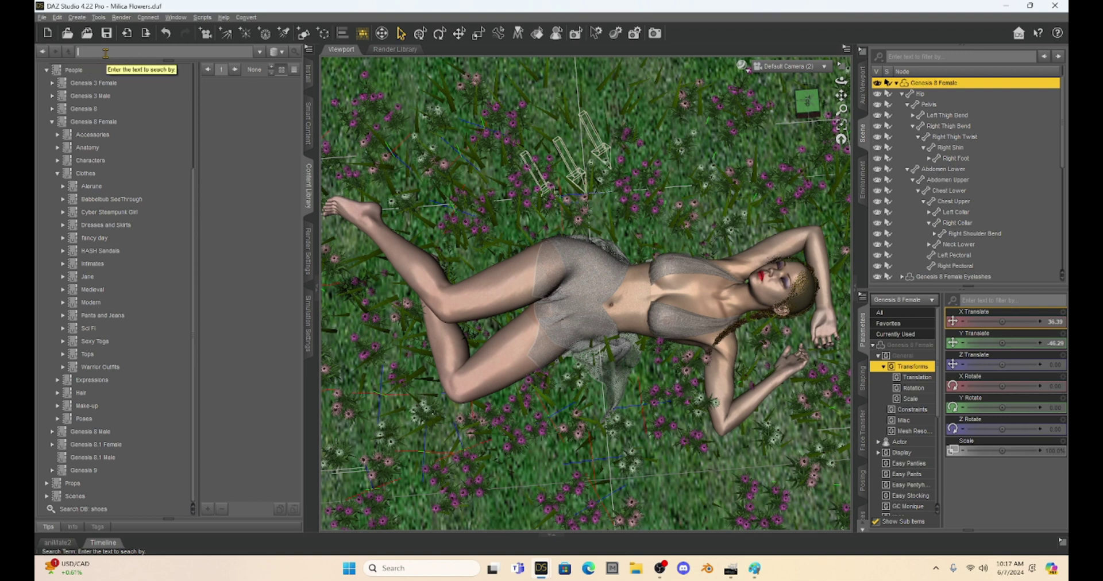
pyautogui.write('shoes')
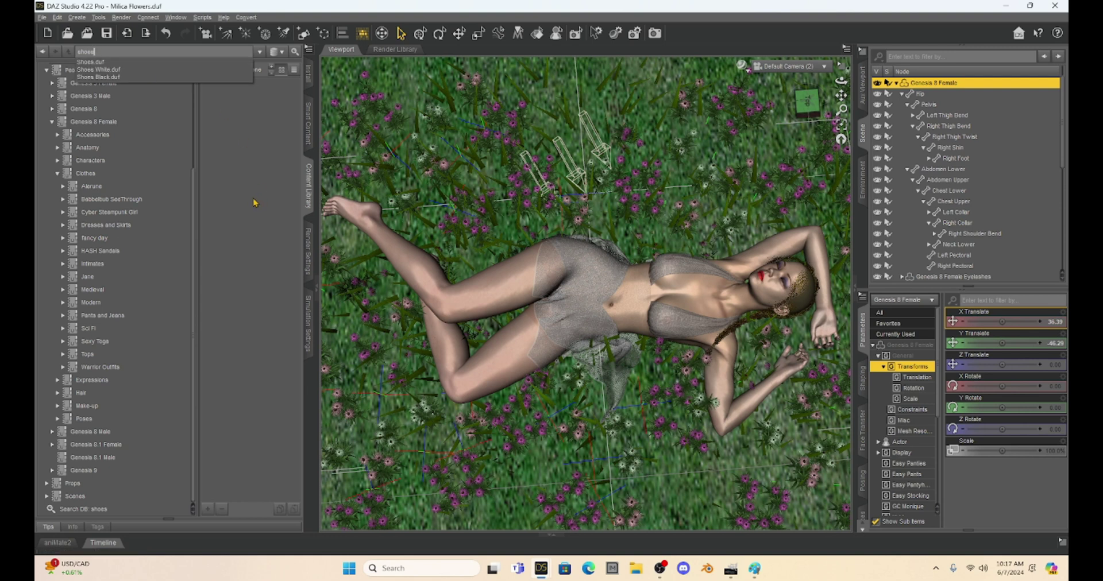
pyautogui.click(247, 140)
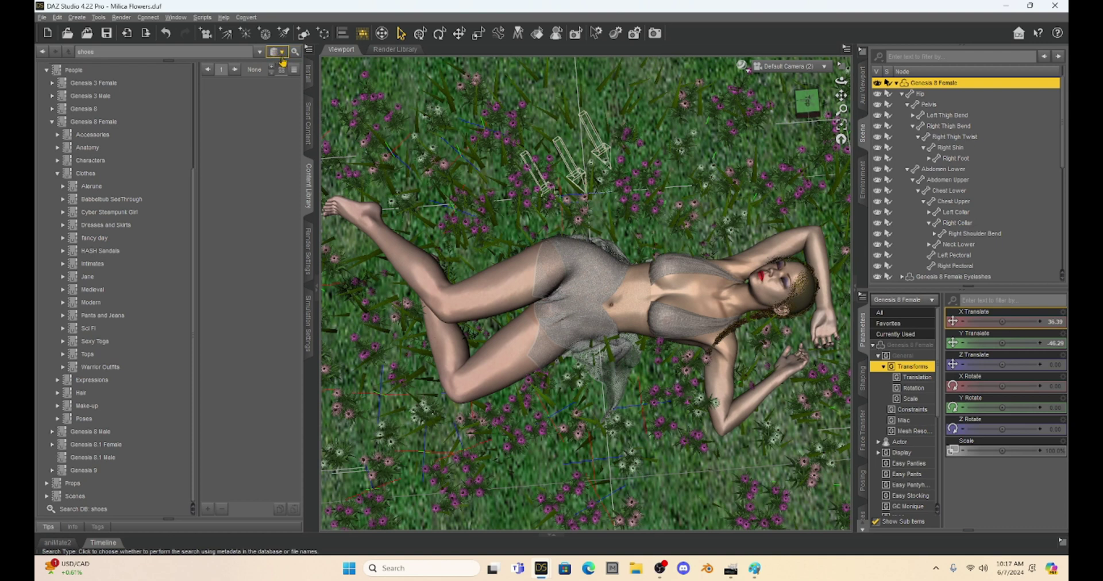
pyautogui.click(282, 54)
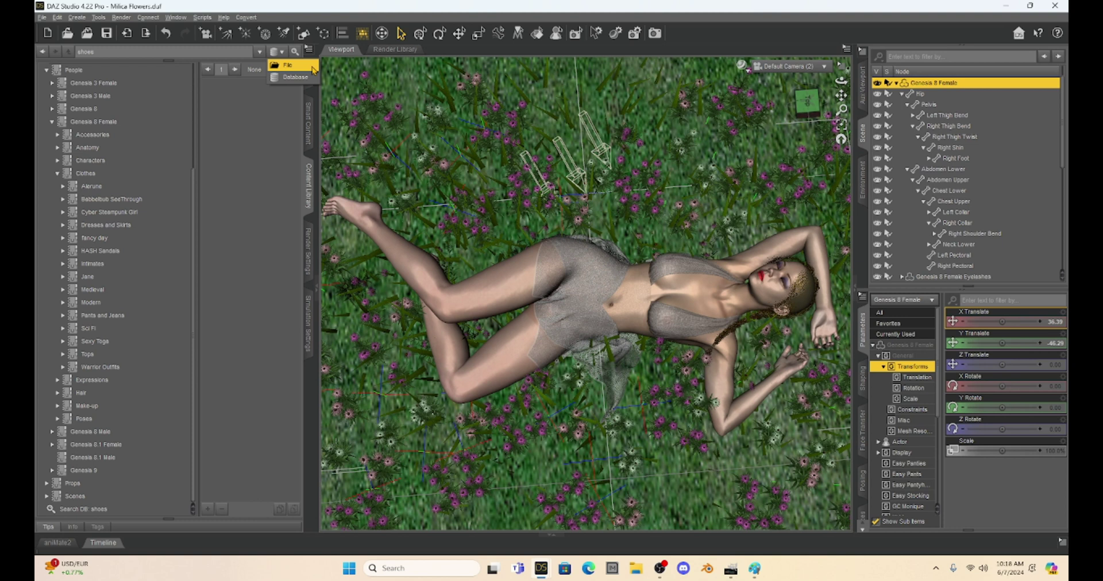
pyautogui.click(312, 66)
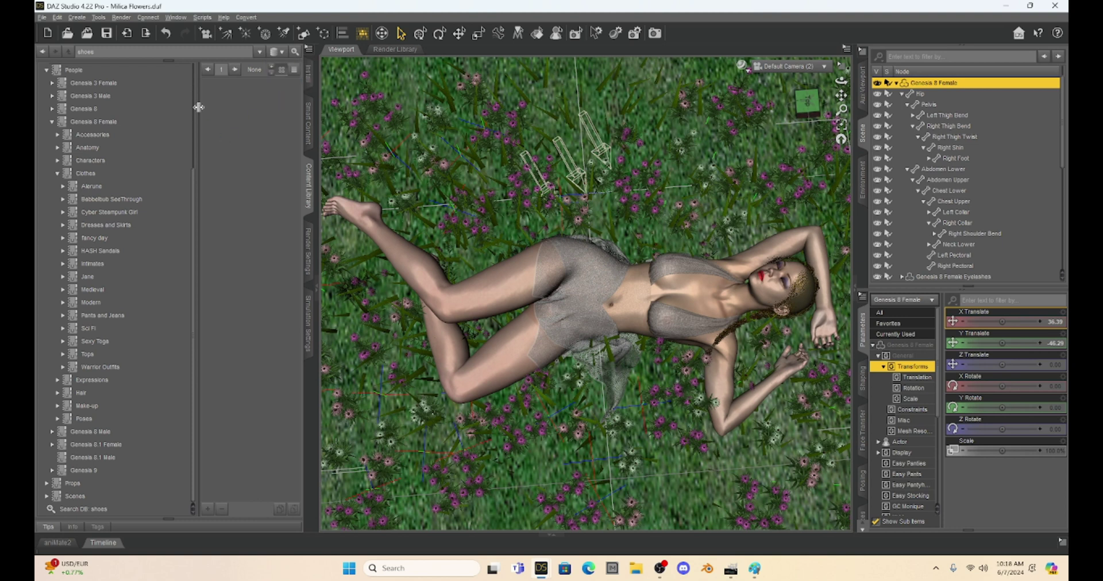
pyautogui.click(295, 52)
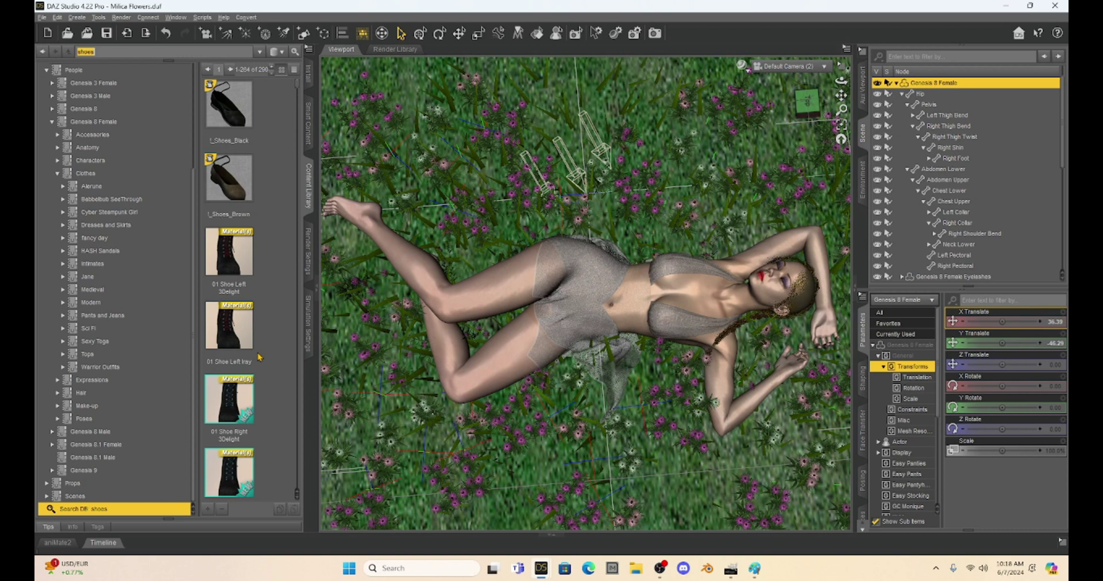
pyautogui.scroll(-5, 286, 179)
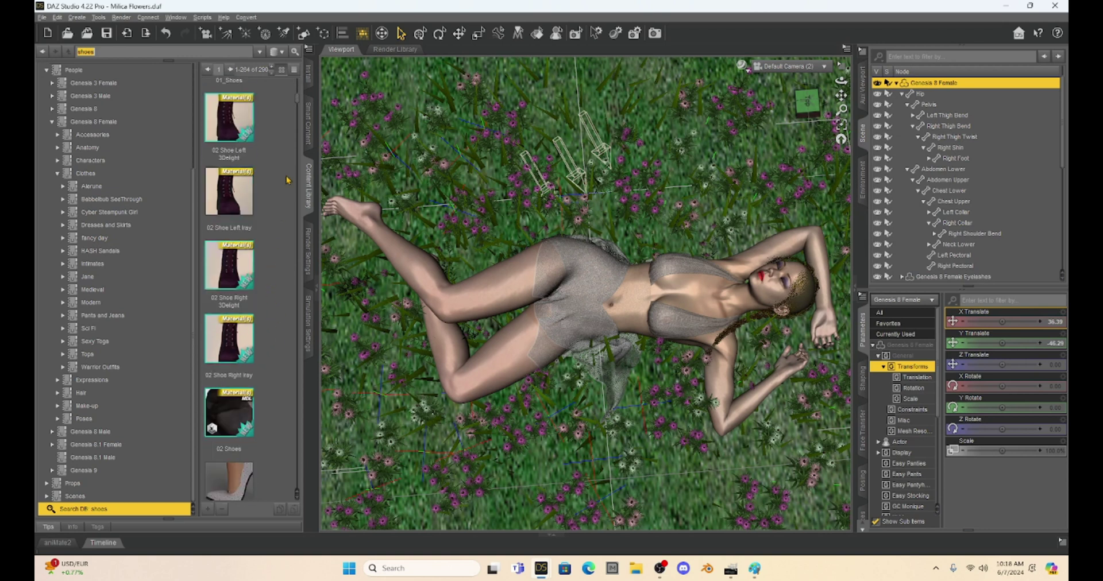
pyautogui.scroll(-10, 286, 179)
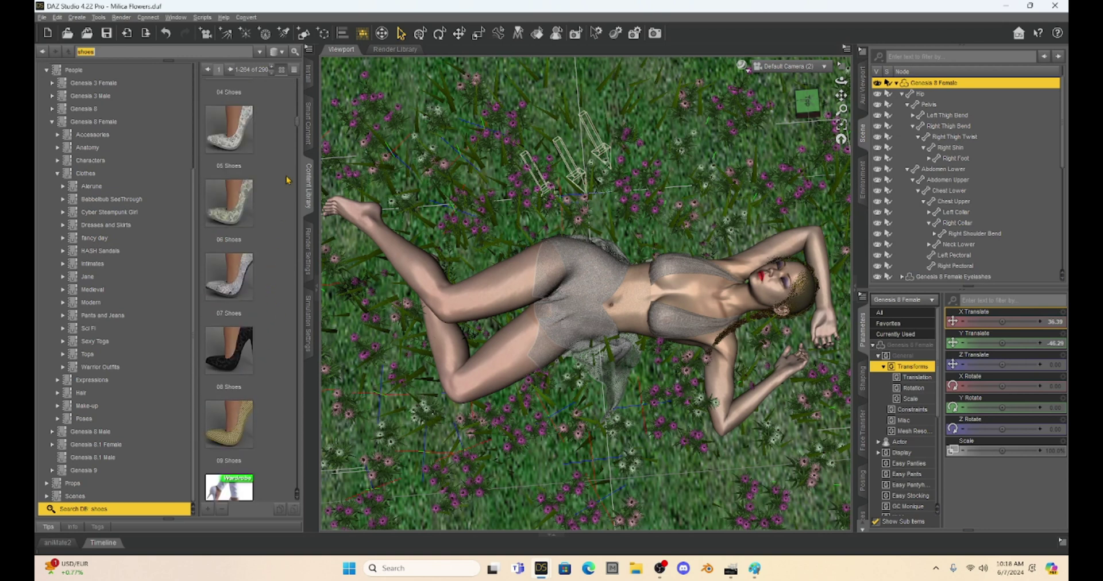
pyautogui.scroll(-3, 286, 179)
pyautogui.scroll(6, 286, 179)
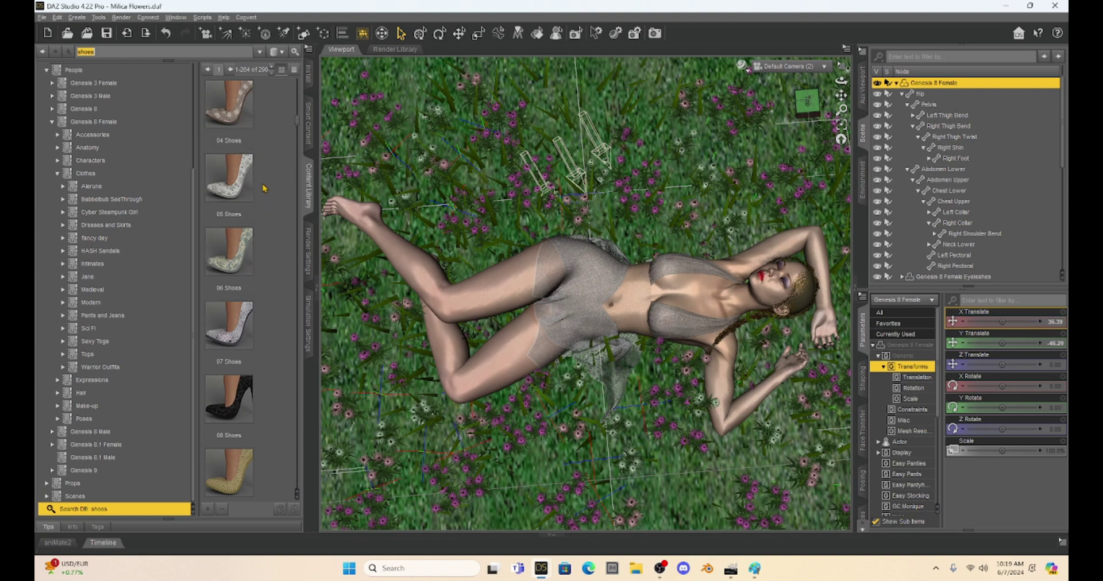
pyautogui.scroll(5, 277, 166)
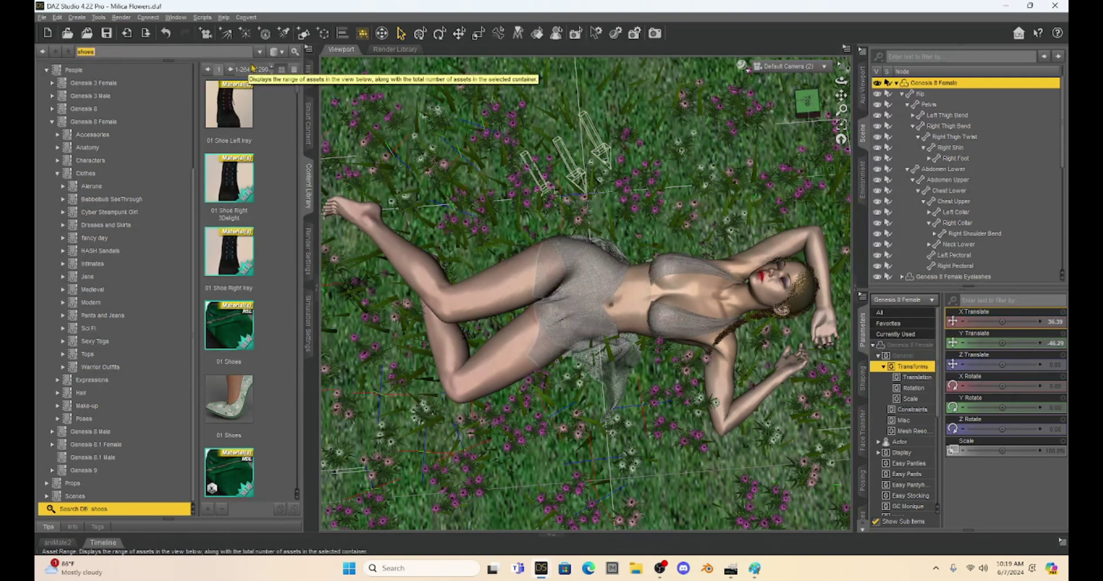
pyautogui.moveTo(252, 151)
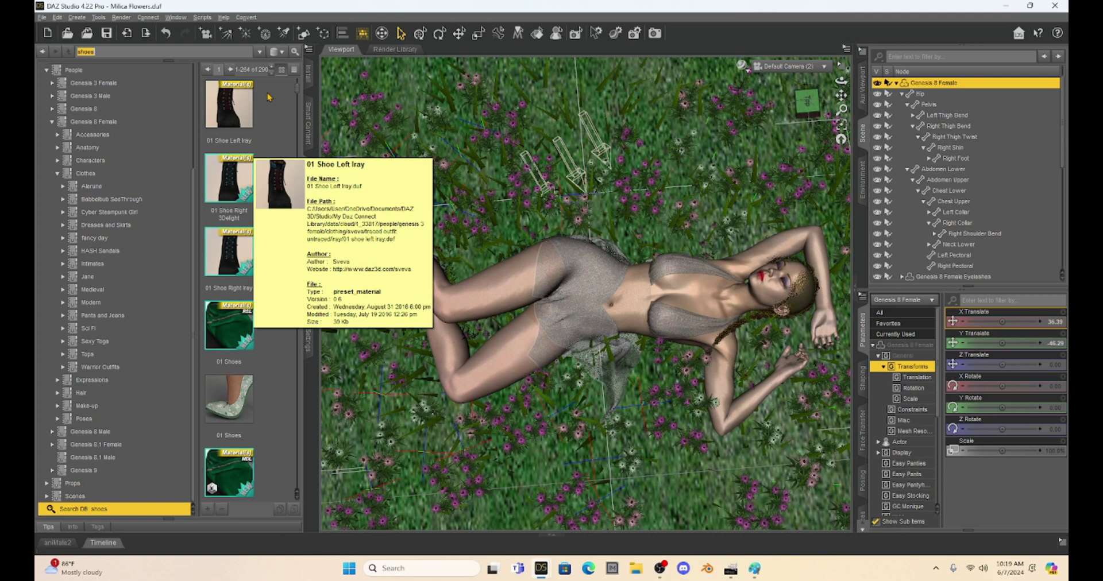
# - Switch the search type to File, rerun the "shoes" search and look through the first results
pyautogui.click(278, 52)
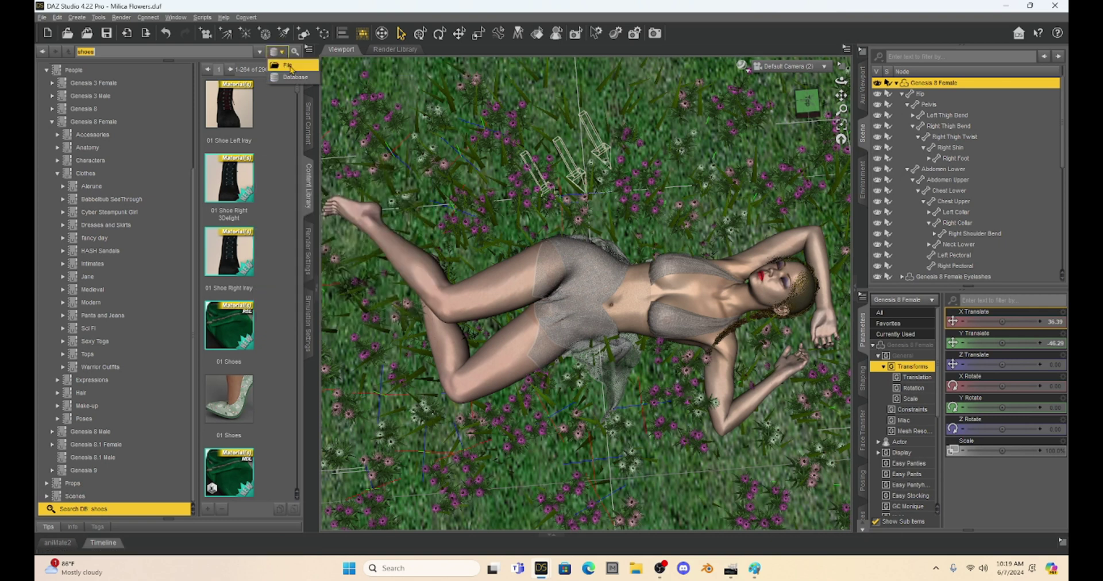
pyautogui.click(290, 67)
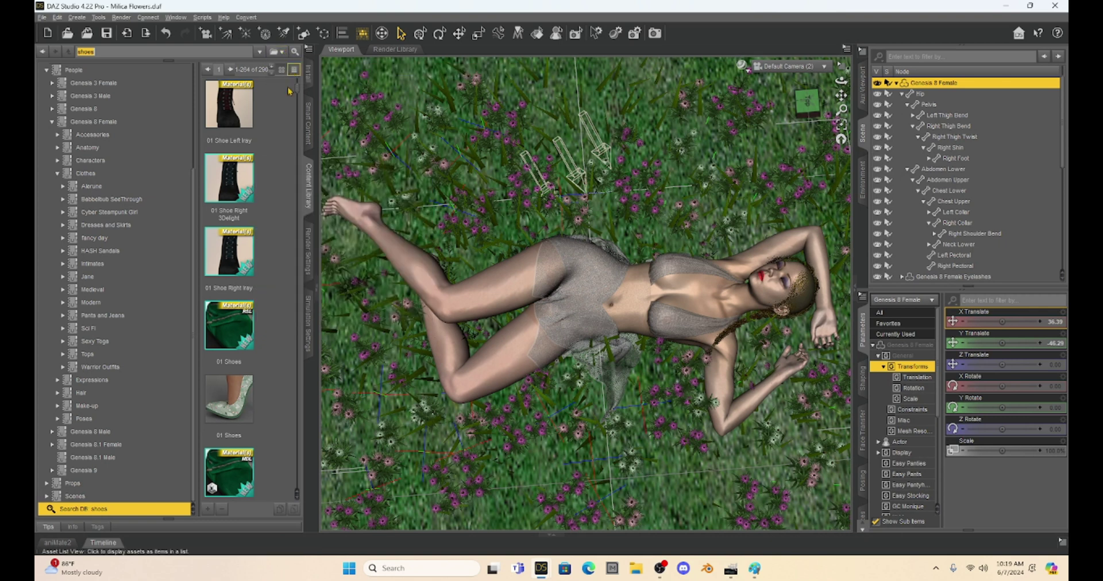
pyautogui.click(295, 52)
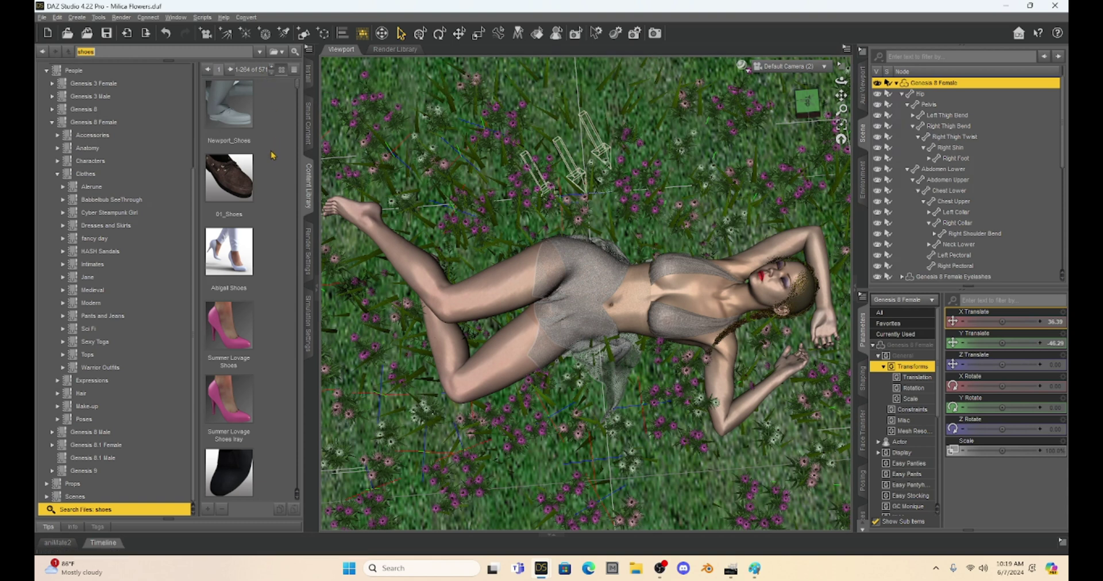
pyautogui.scroll(-10, 272, 156)
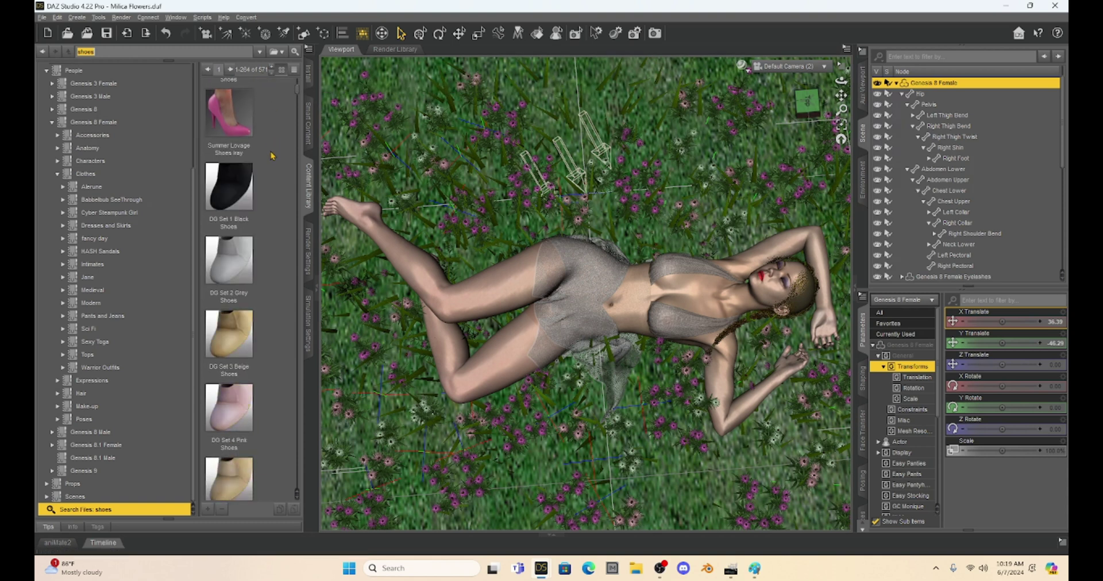
pyautogui.scroll(-10, 272, 156)
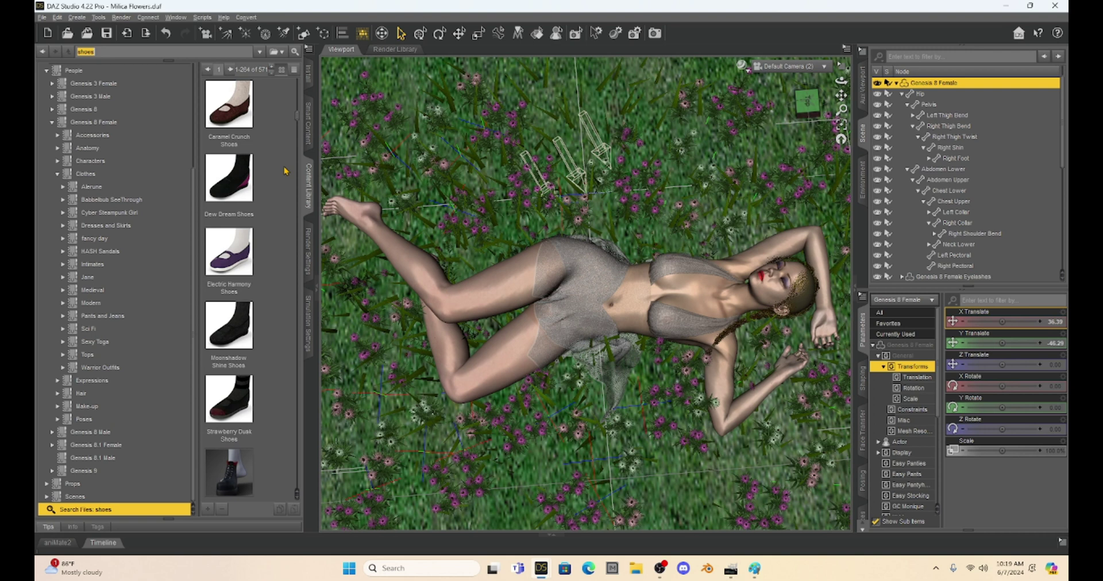
pyautogui.scroll(-3, 286, 170)
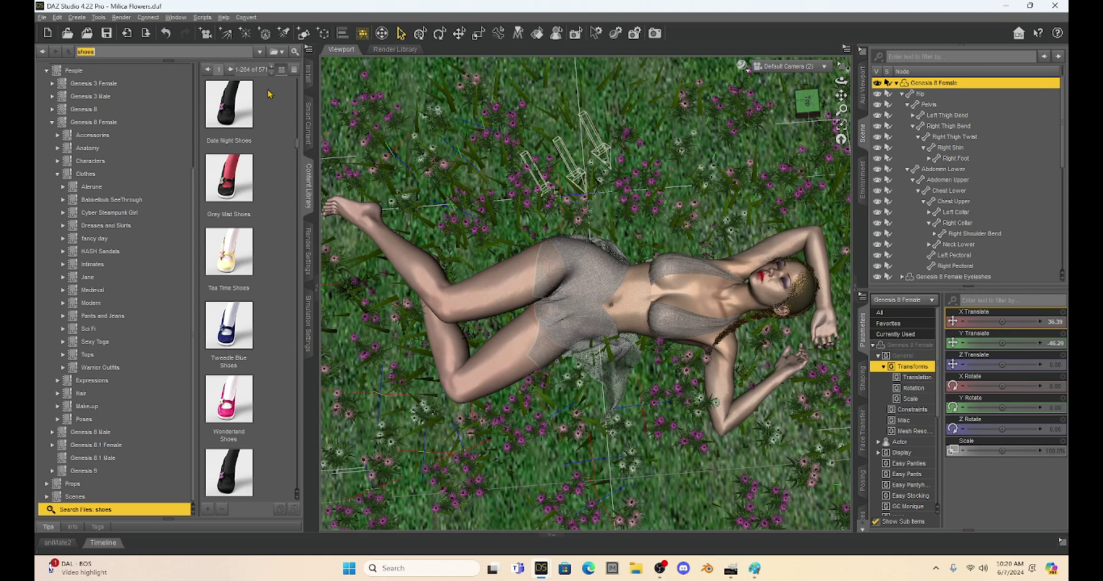
# - Examine the shoe assets further down the file search results for footwear that suits the Genesis 8 Female figure
pyautogui.click(278, 52)
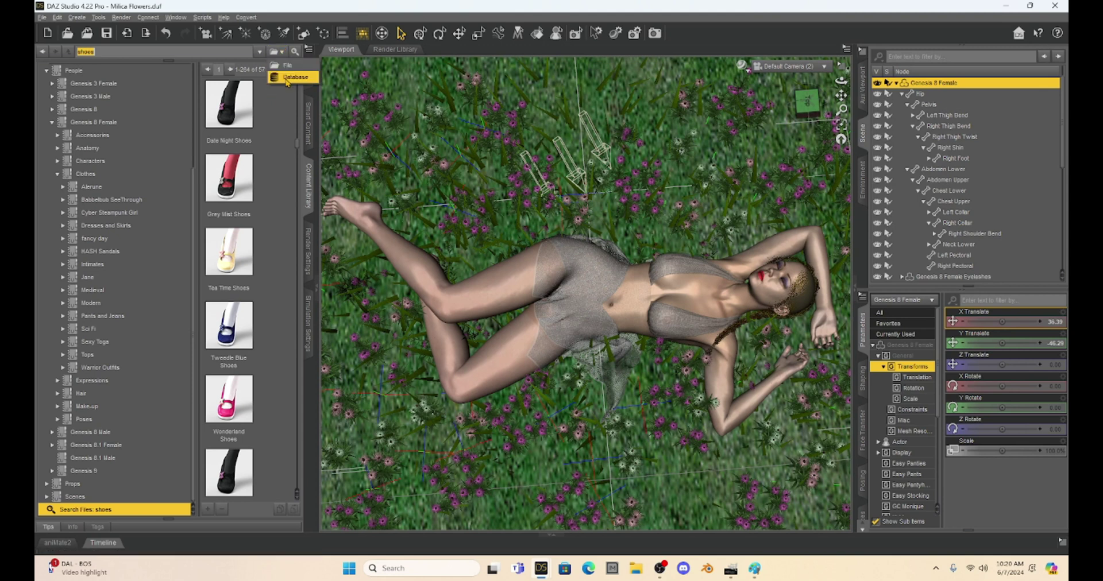
pyautogui.click(288, 78)
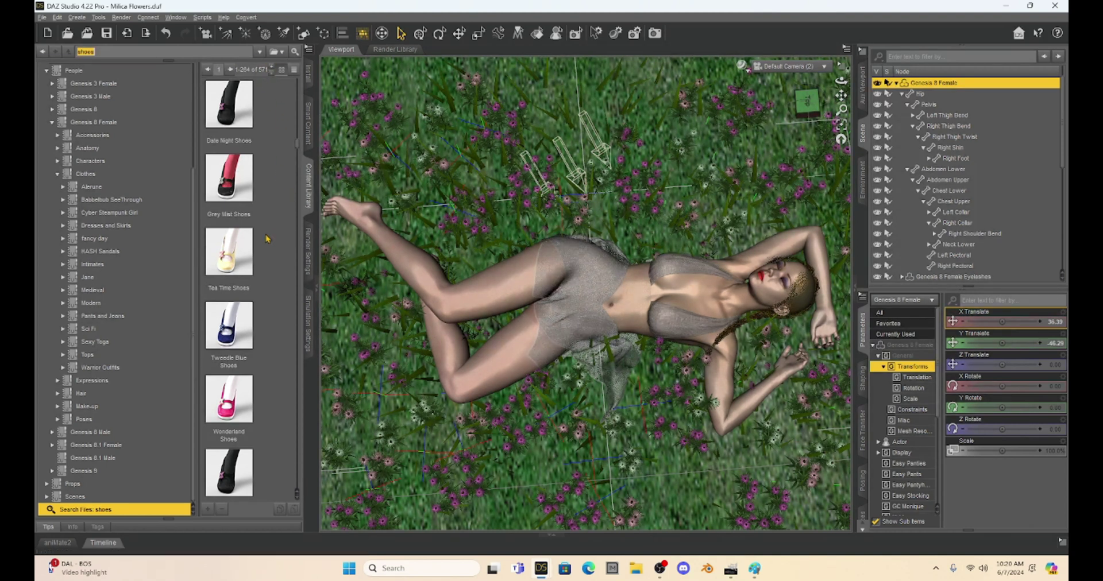
pyautogui.scroll(-15, 266, 246)
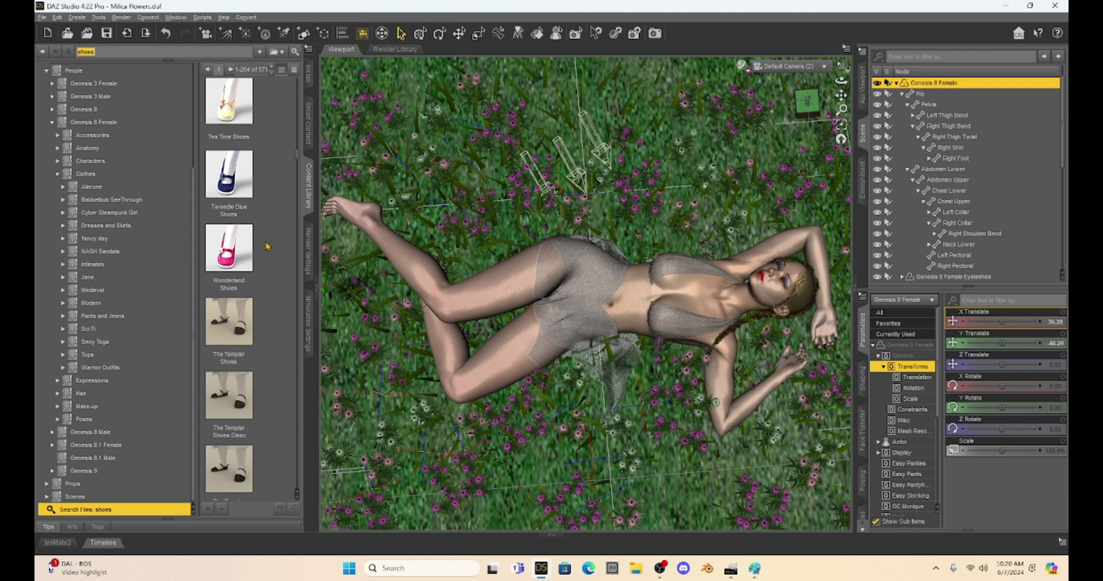
pyautogui.scroll(-3, 266, 246)
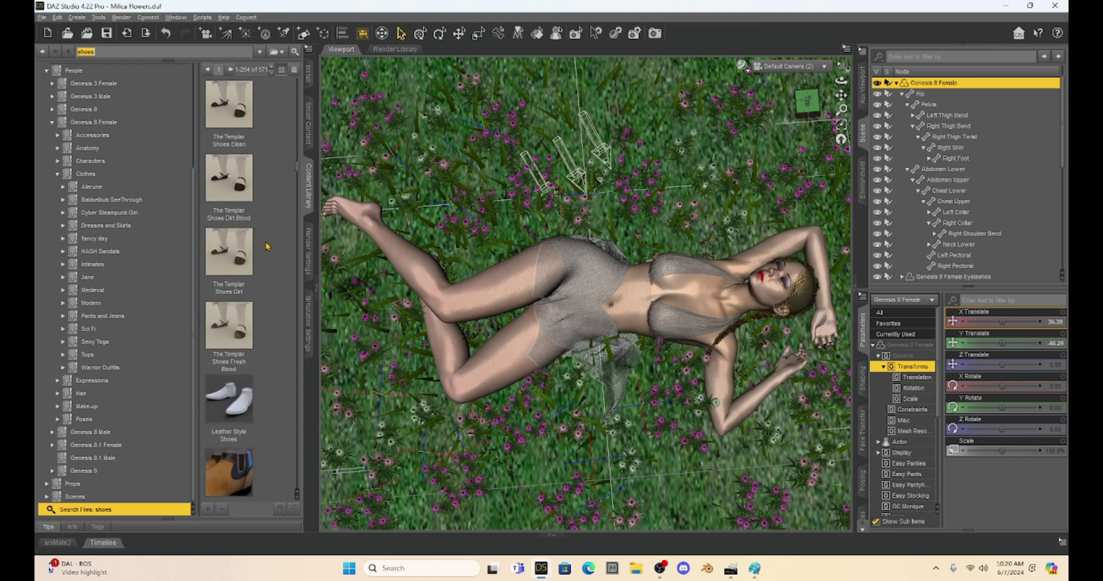
pyautogui.scroll(-12, 266, 246)
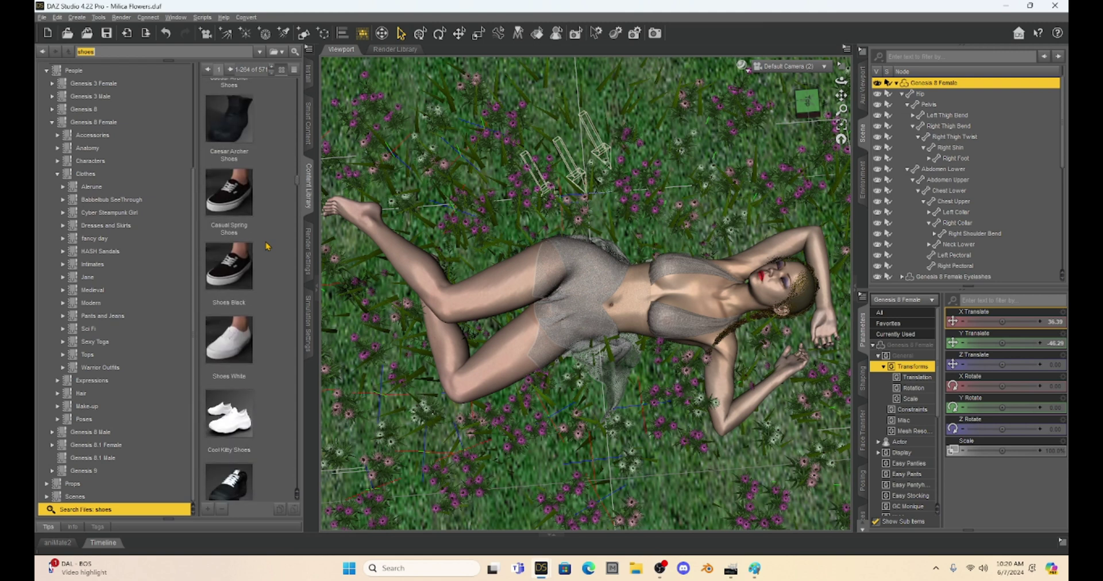
pyautogui.scroll(-1, 271, 241)
pyautogui.scroll(-3, 271, 241)
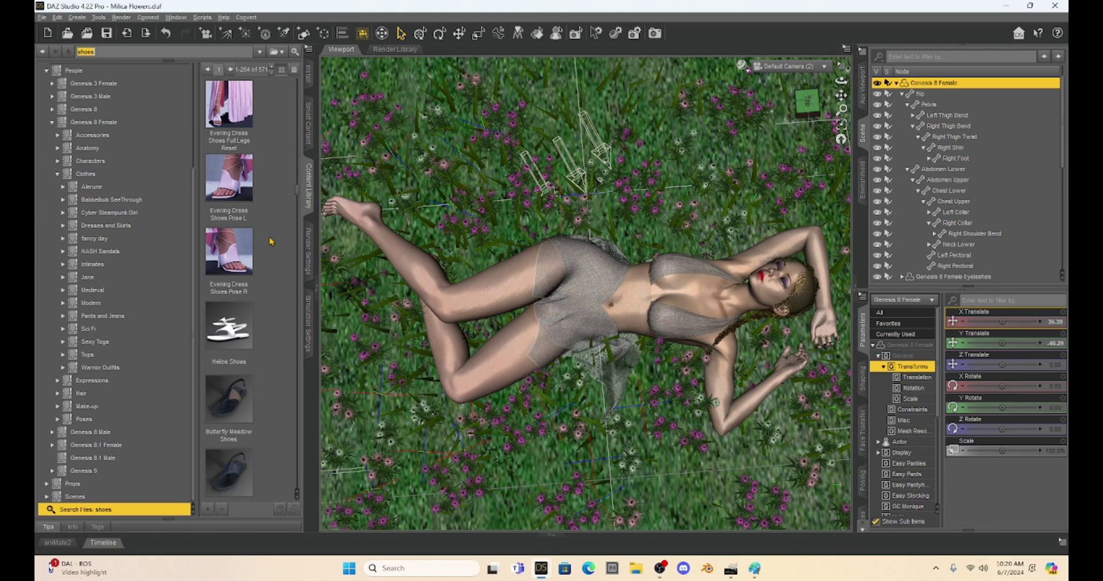
pyautogui.scroll(-3, 271, 242)
pyautogui.scroll(3, 271, 242)
pyautogui.scroll(-15, 276, 216)
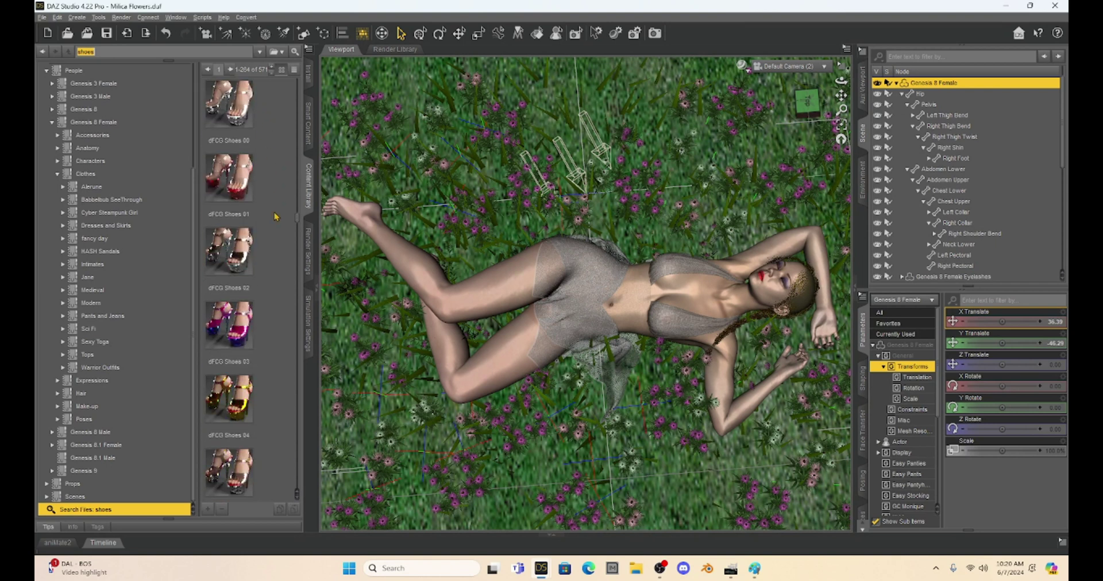
pyautogui.scroll(-10, 275, 217)
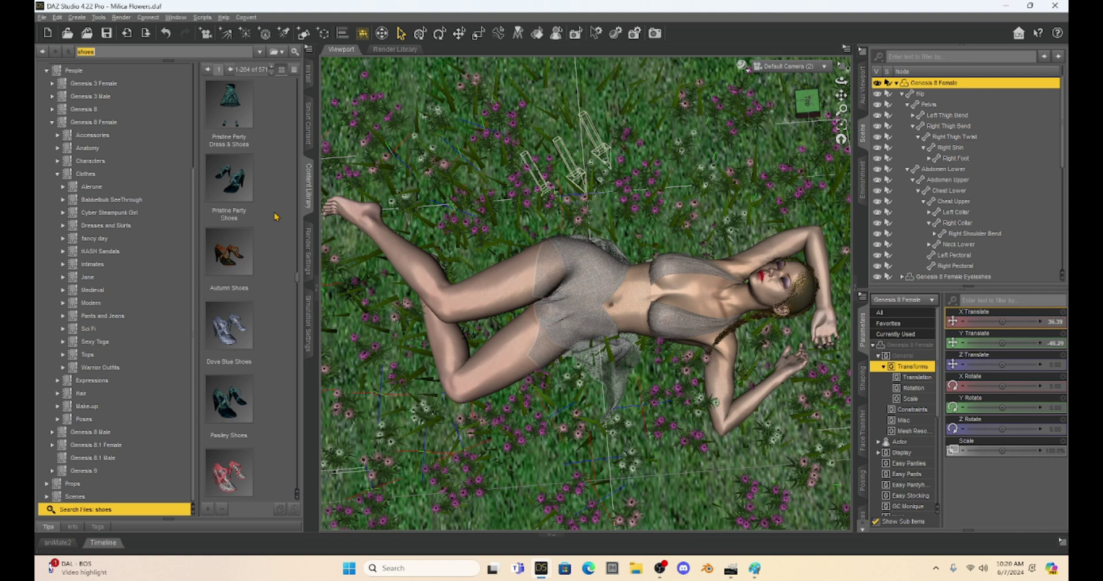
pyautogui.scroll(-5, 275, 217)
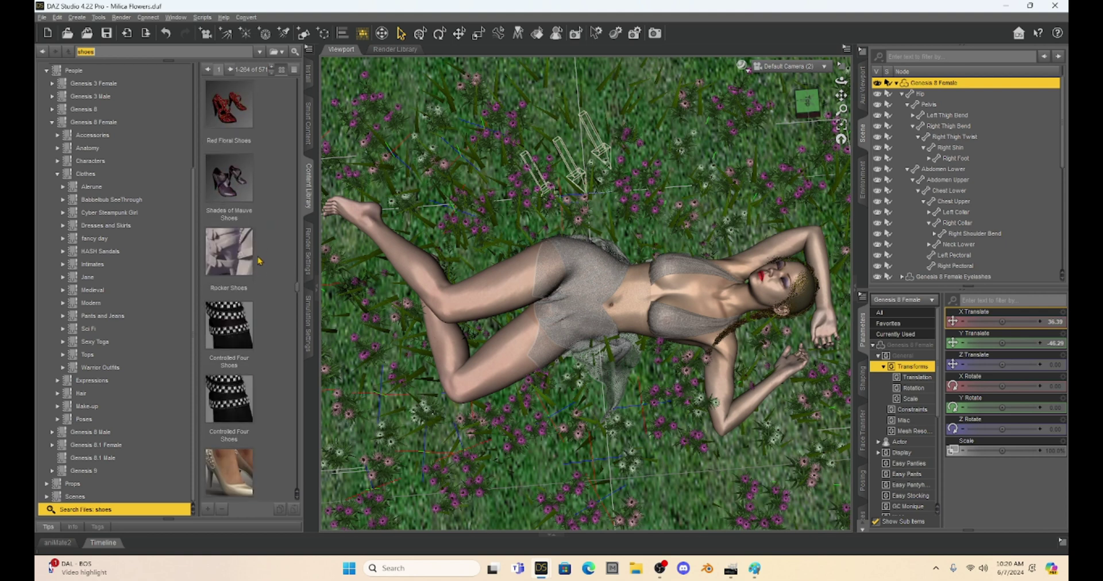
pyautogui.scroll(-5, 265, 216)
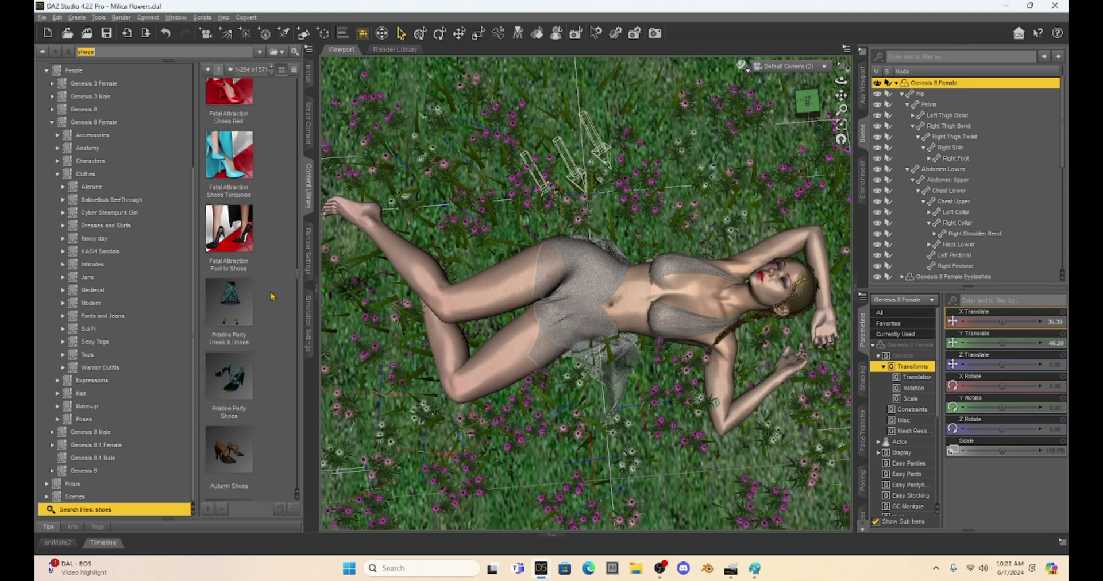
pyautogui.scroll(-10, 276, 172)
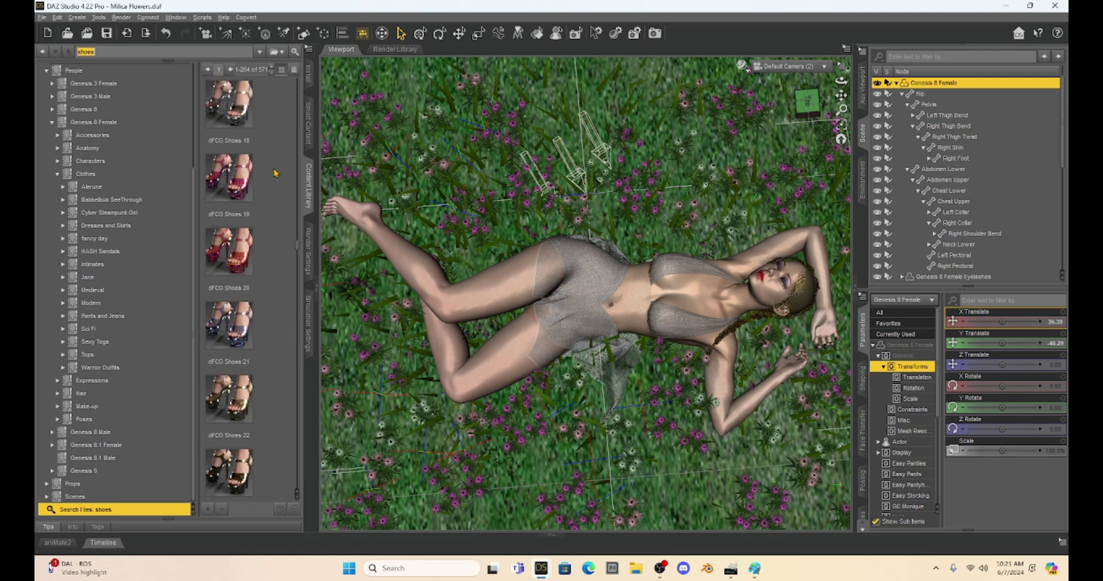
pyautogui.scroll(3, 275, 172)
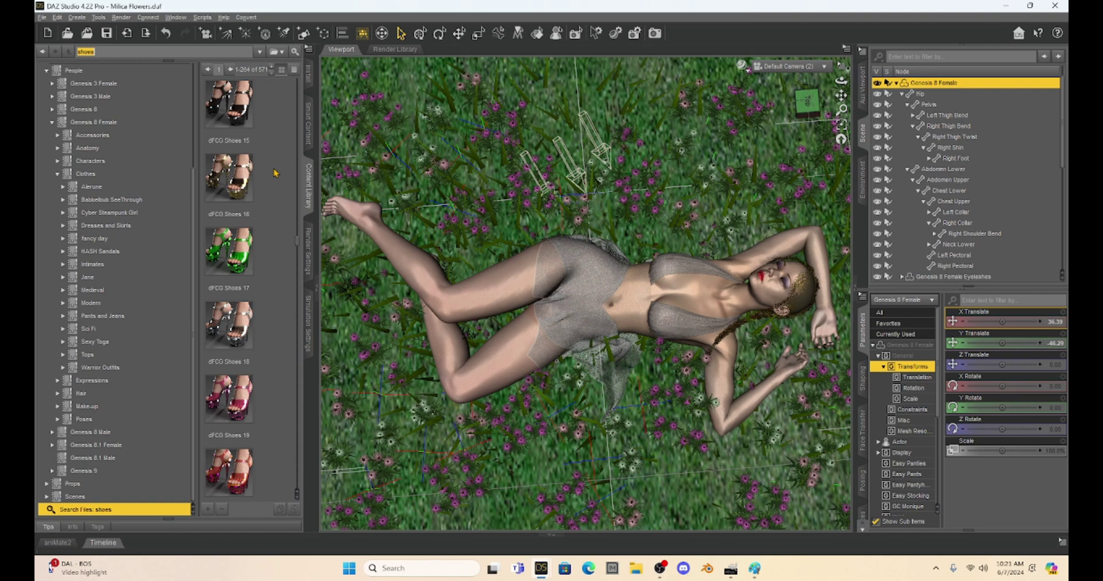
# - Examine the file search results, checking the details of shoe assets to tell wearables from material and pose presets
pyautogui.scroll(15, 276, 173)
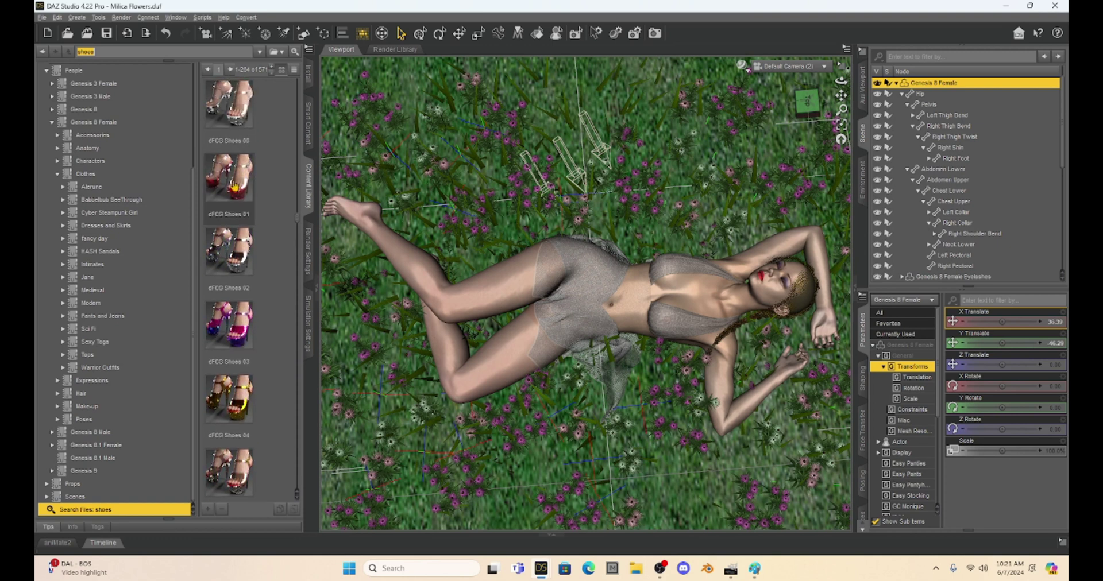
pyautogui.moveTo(234, 187)
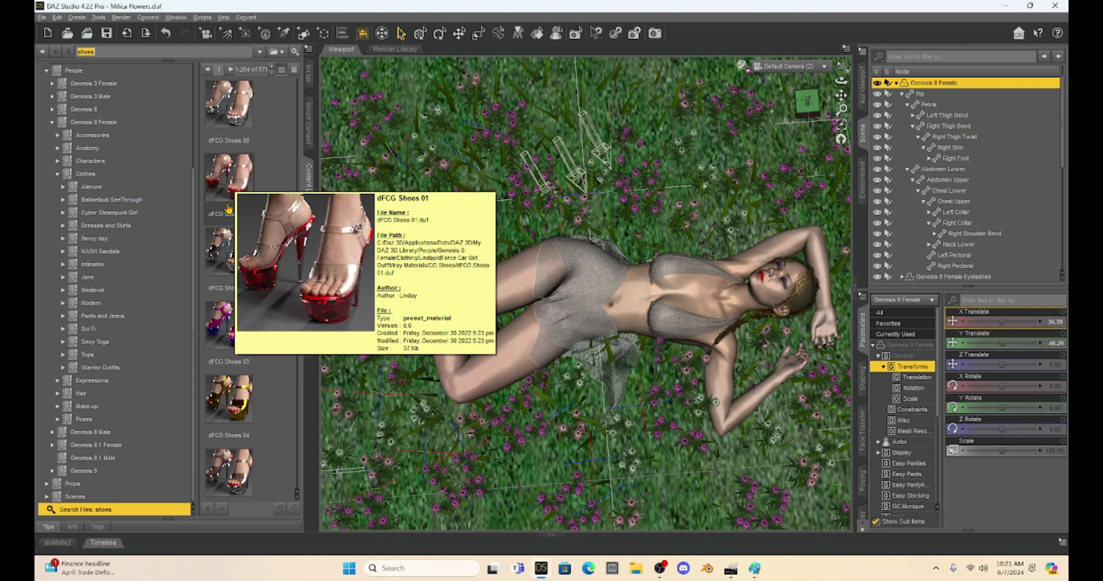
pyautogui.scroll(-5, 245, 216)
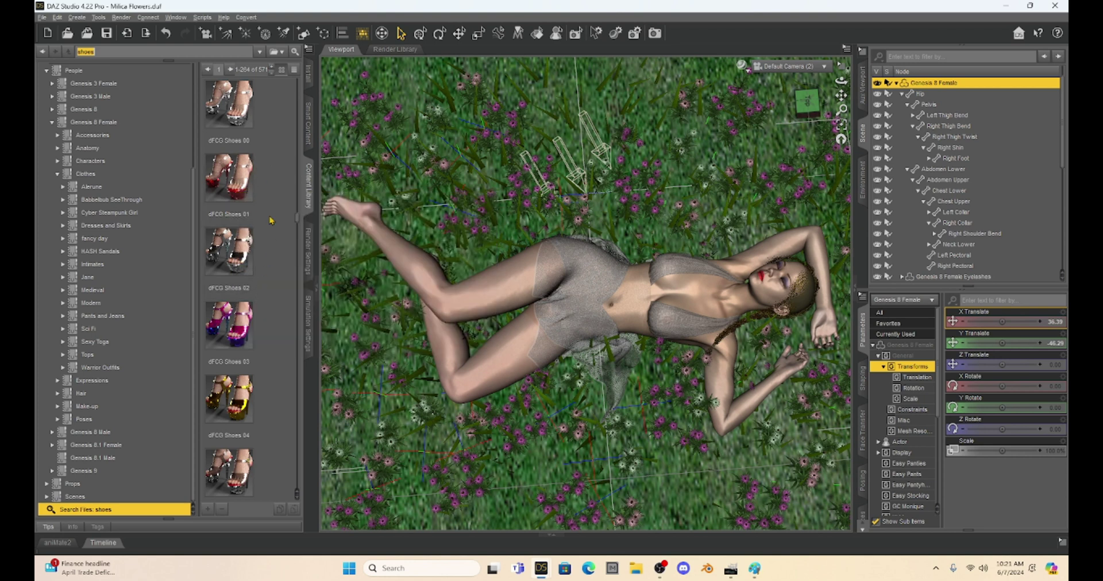
pyautogui.moveTo(235, 328)
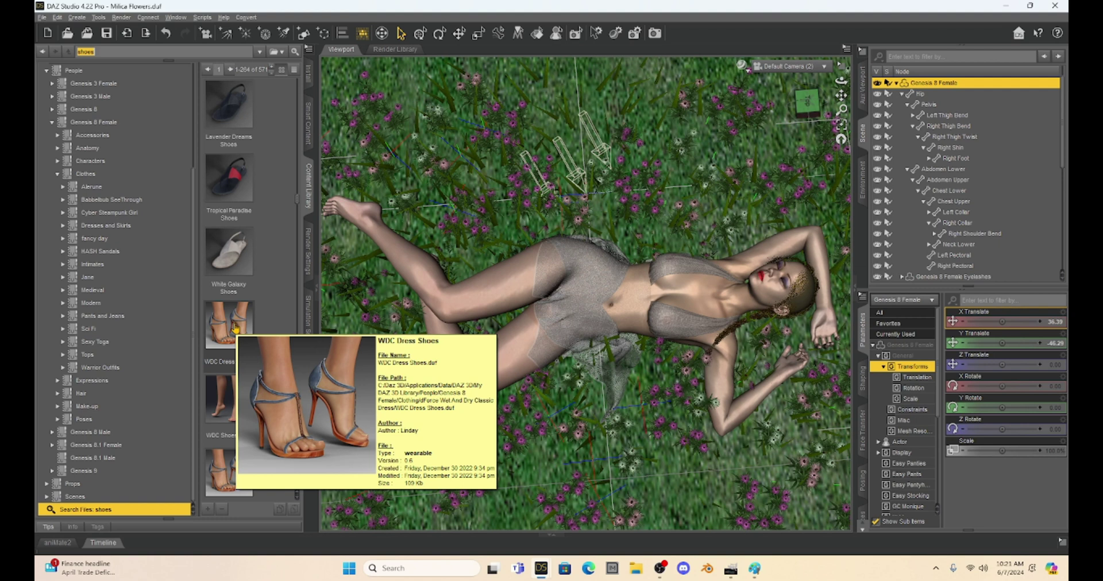
pyautogui.scroll(3, 235, 328)
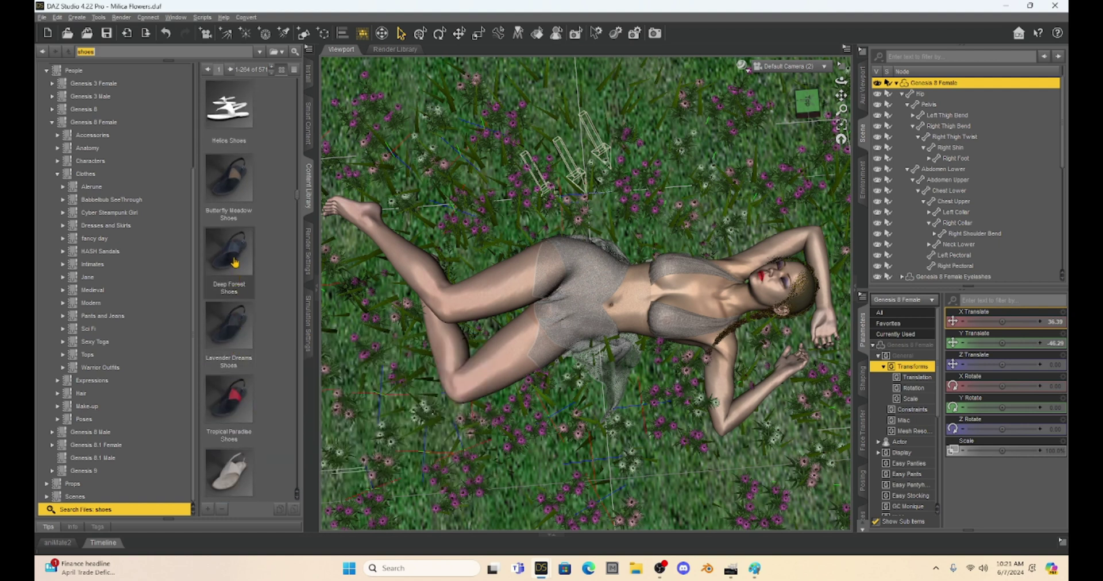
pyautogui.moveTo(235, 263)
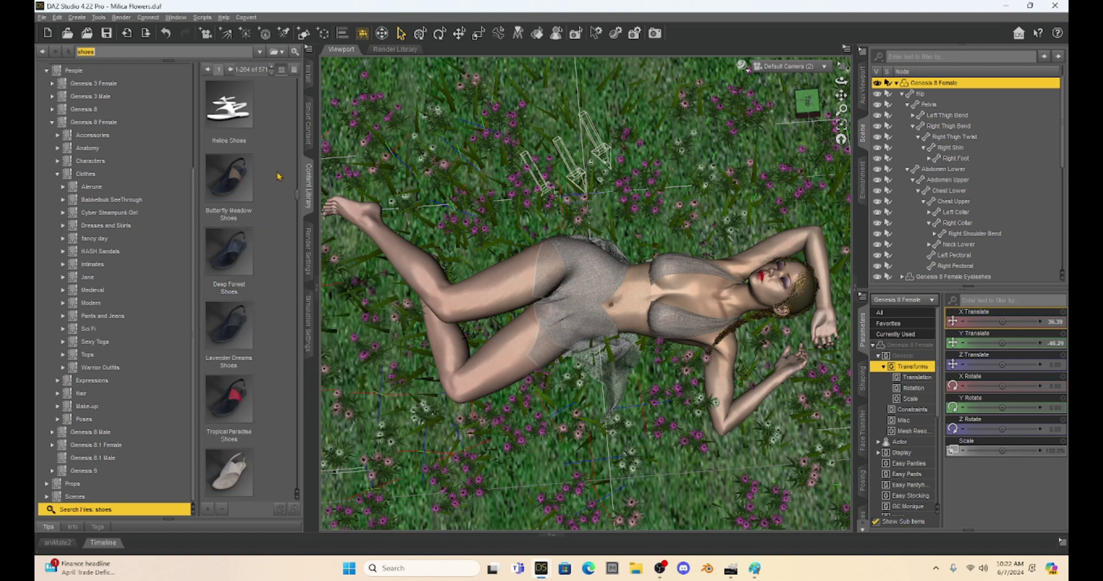
pyautogui.scroll(5, 280, 177)
pyautogui.scroll(-3, 279, 176)
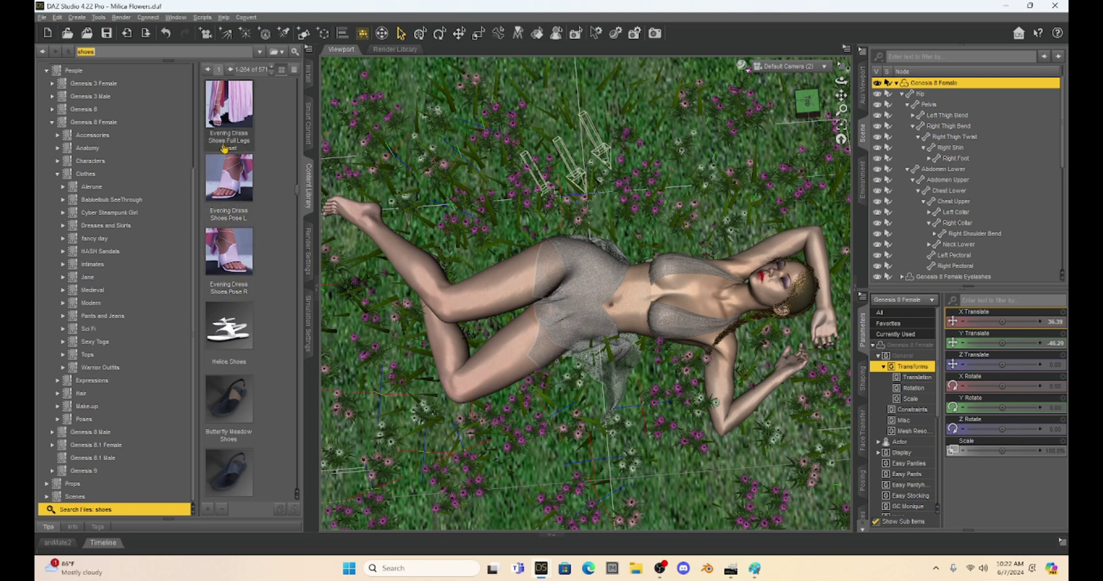
pyautogui.moveTo(243, 148)
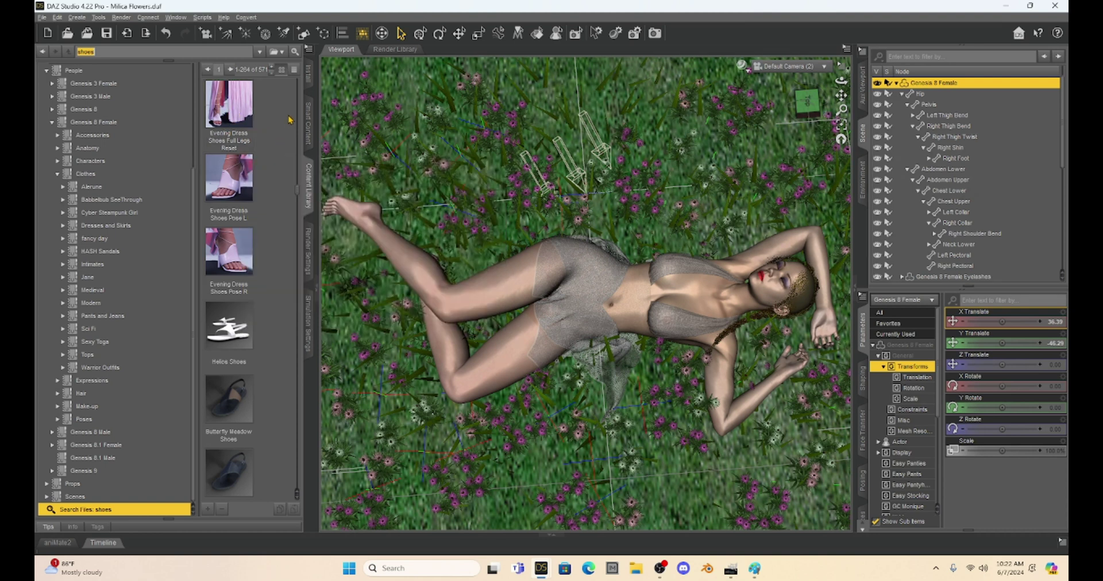
pyautogui.scroll(3, 263, 167)
pyautogui.scroll(-3, 263, 167)
# - Show the Evening Dress Shoes Full Legs Reset asset in its mapped folder within the content library
pyautogui.rightClick(242, 105)
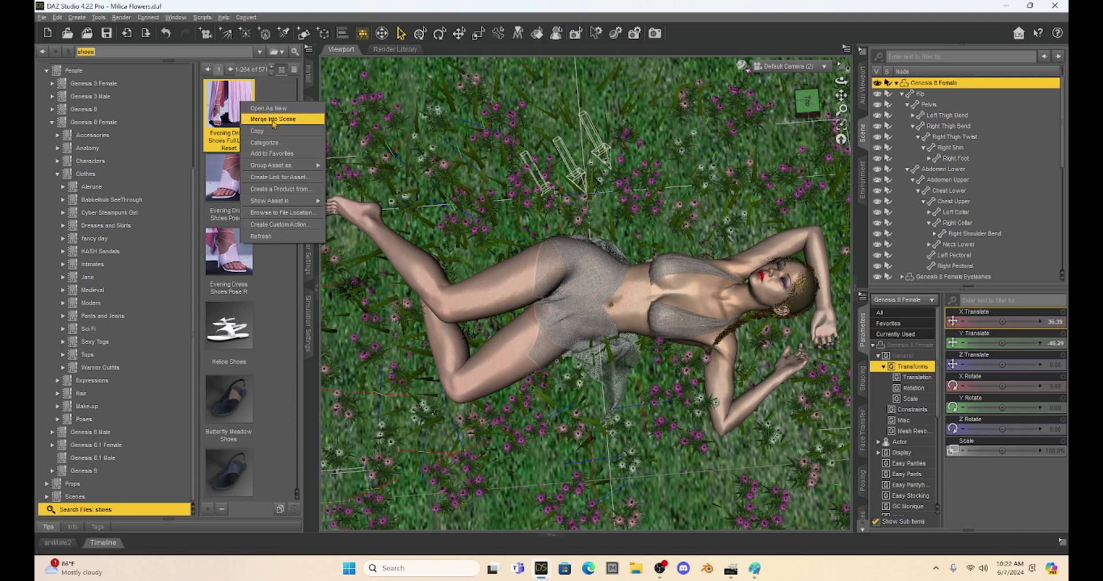
pyautogui.moveTo(297, 198)
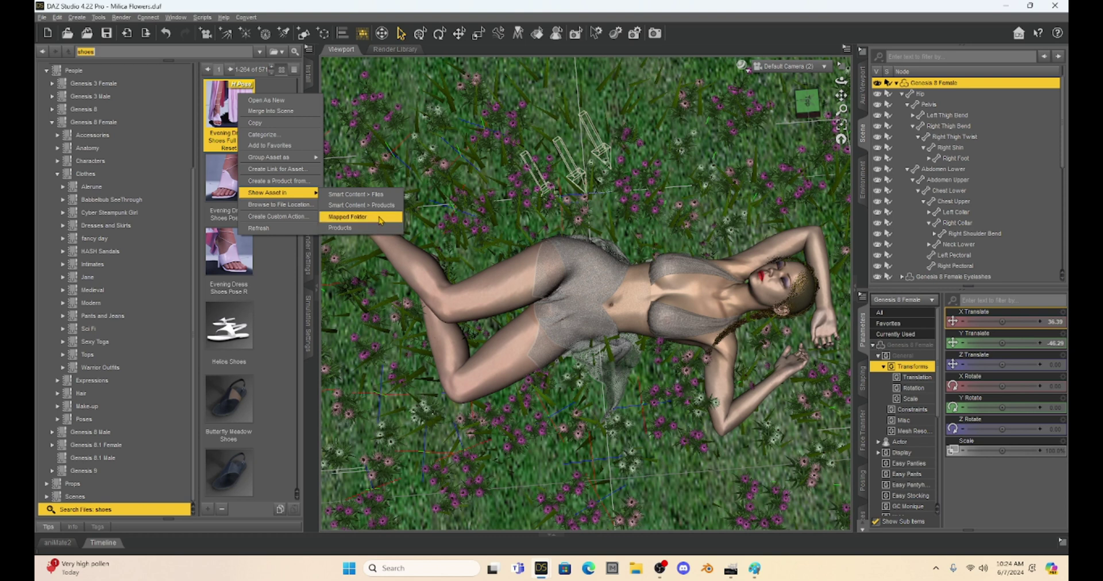
pyautogui.click(379, 220)
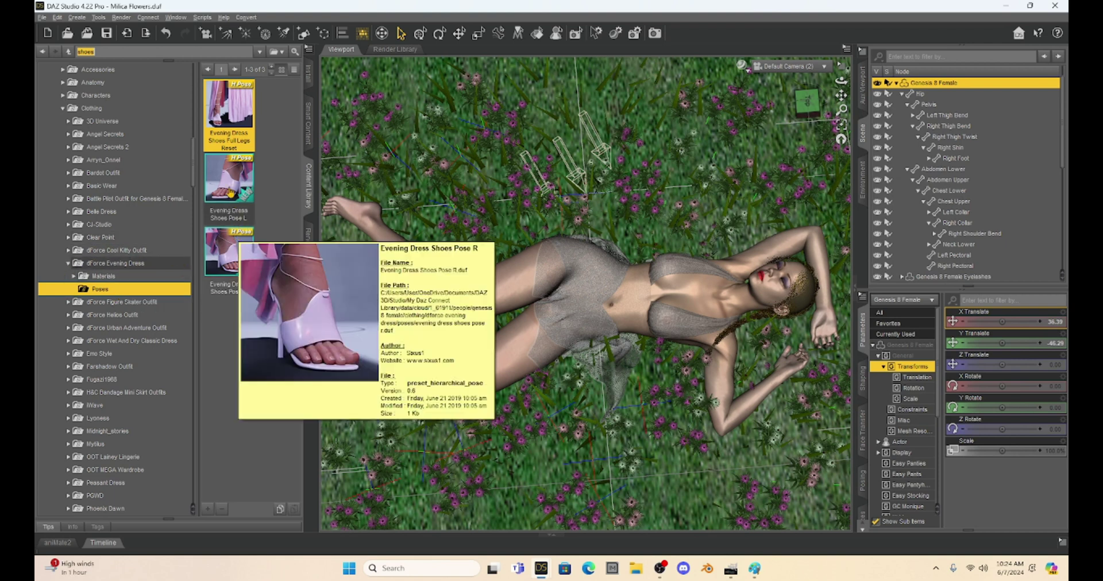
pyautogui.moveTo(239, 110)
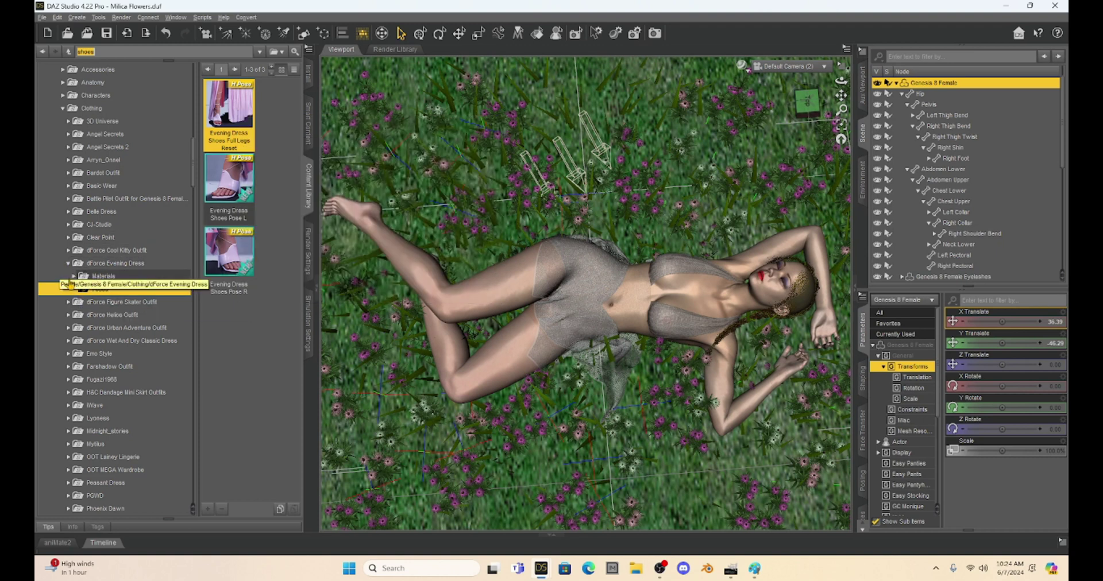
# - Inspect the dForce Evening Dress folder's Tie Up Heels and the Lavender Silk presets in its Materials subfolder
pyautogui.click(118, 264)
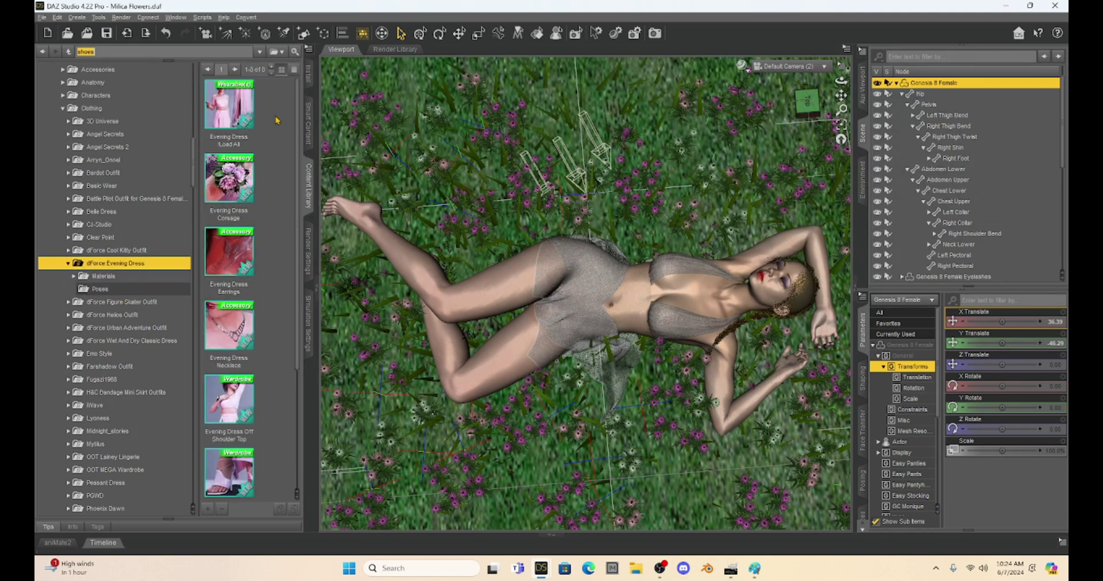
pyautogui.scroll(-3, 266, 235)
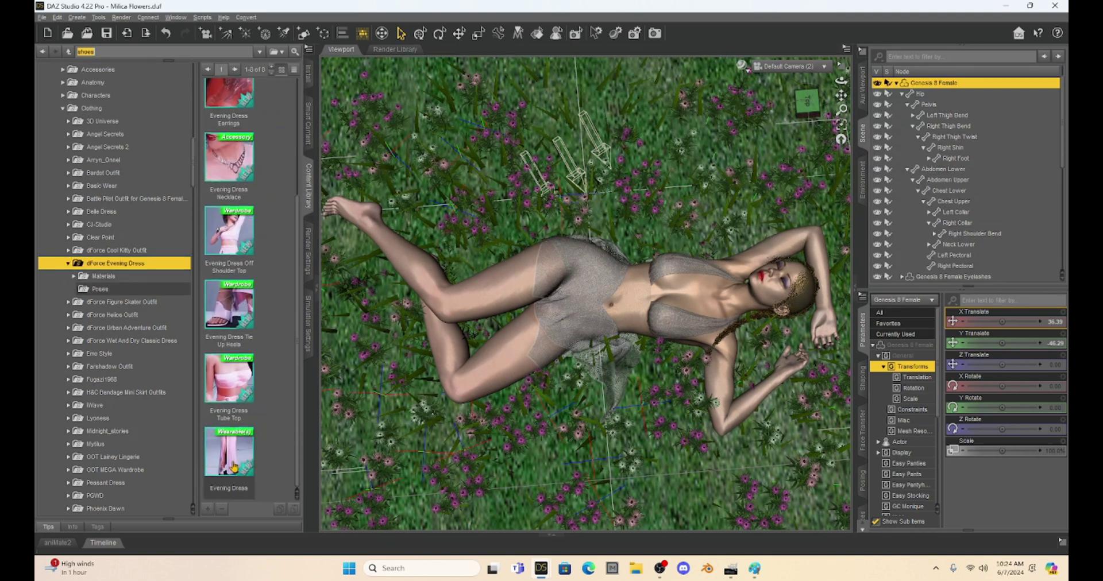
pyautogui.moveTo(224, 308)
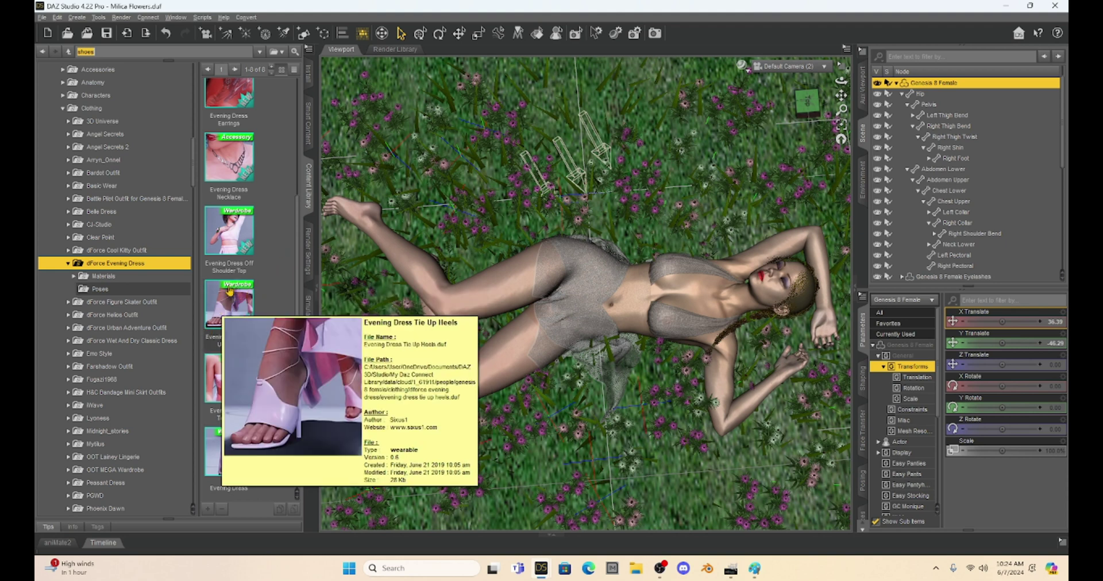
pyautogui.click(106, 278)
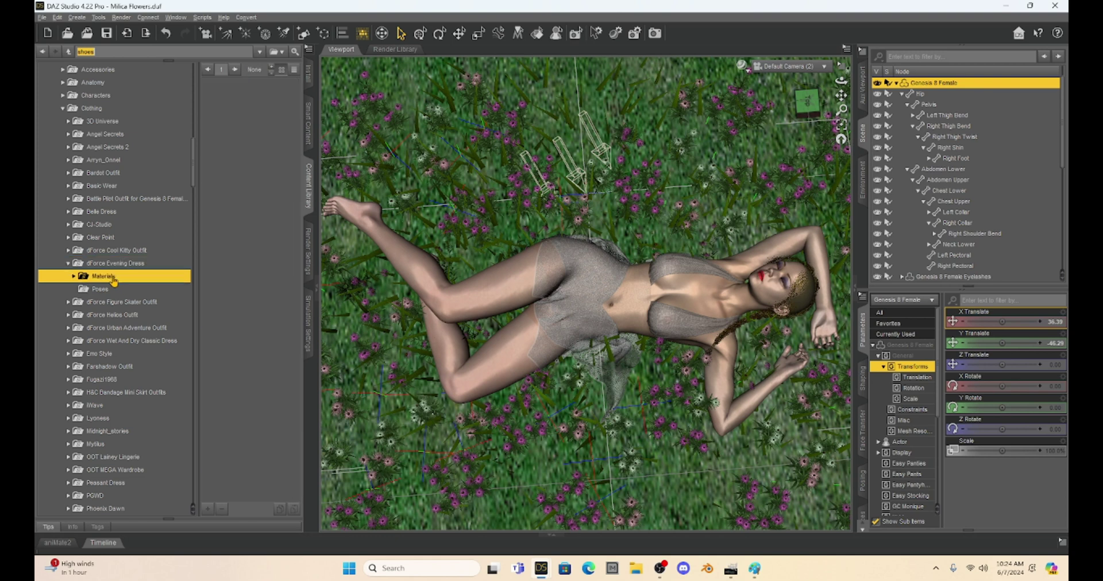
pyautogui.click(73, 276)
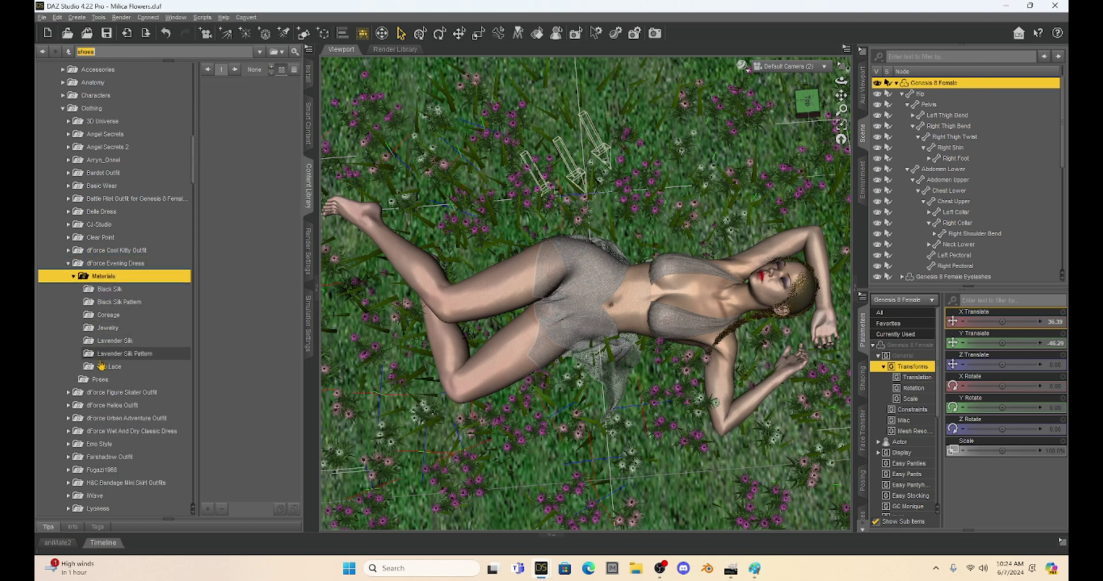
pyautogui.click(108, 341)
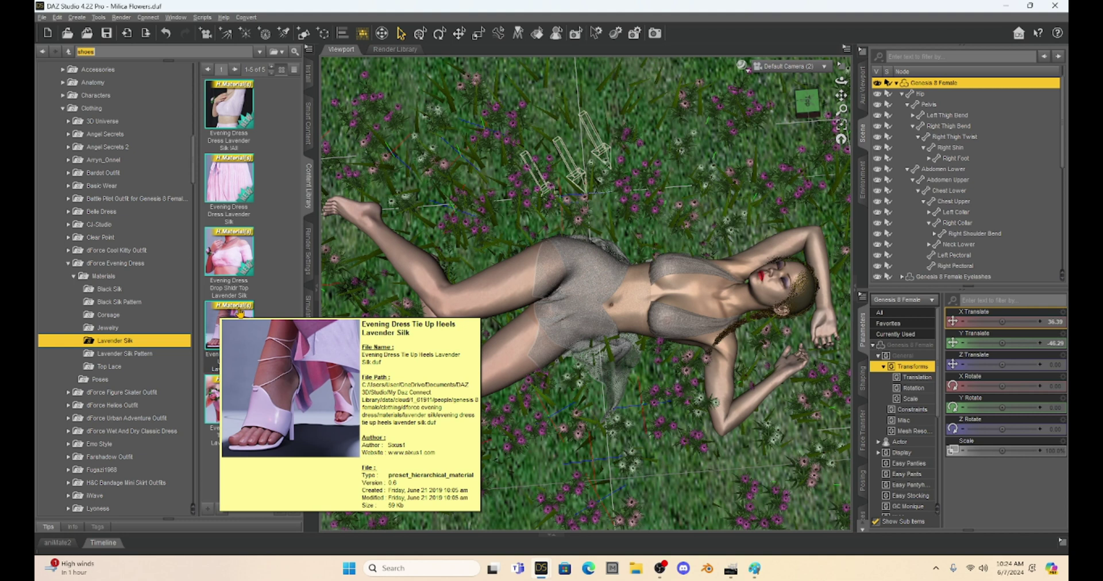
# - Load the Evening Dress Tie Up Heels from the dForce Evening Dress folder onto the Genesis 8 Female figure and check the fit
pyautogui.click(115, 264)
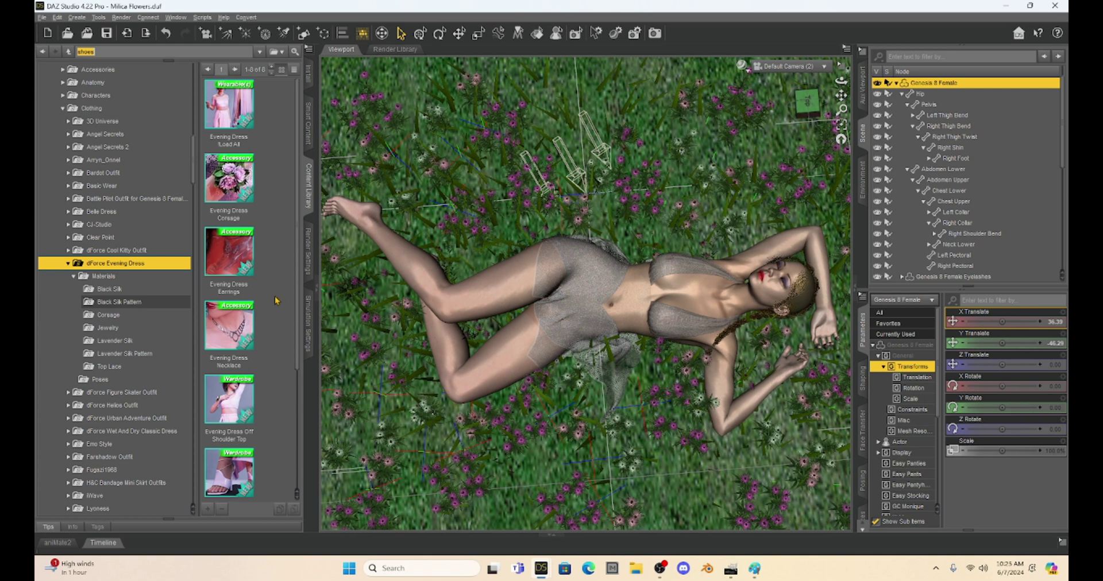
pyautogui.scroll(-3, 276, 300)
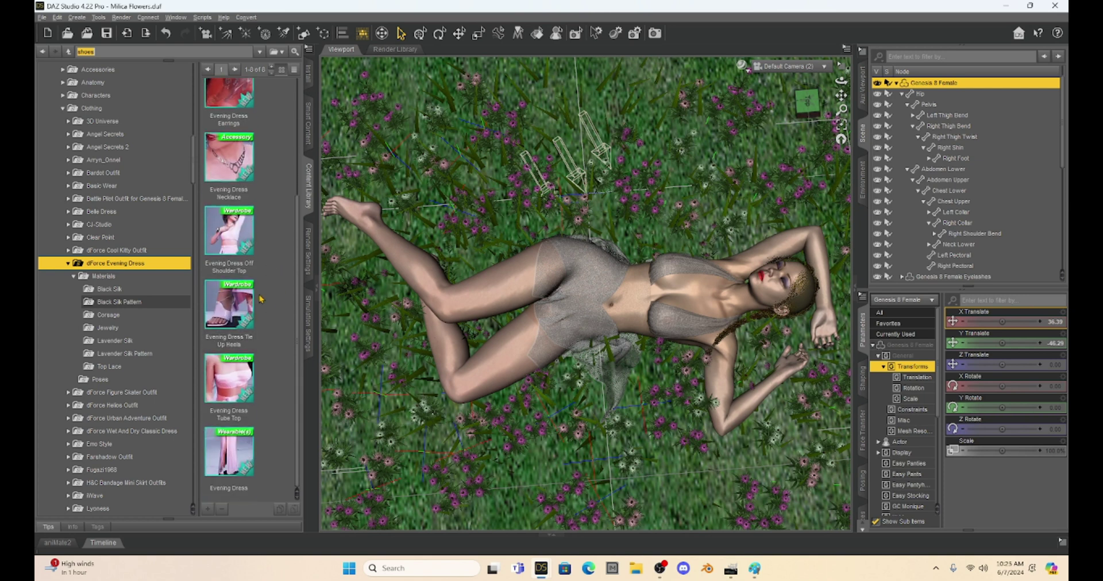
pyautogui.click(232, 319)
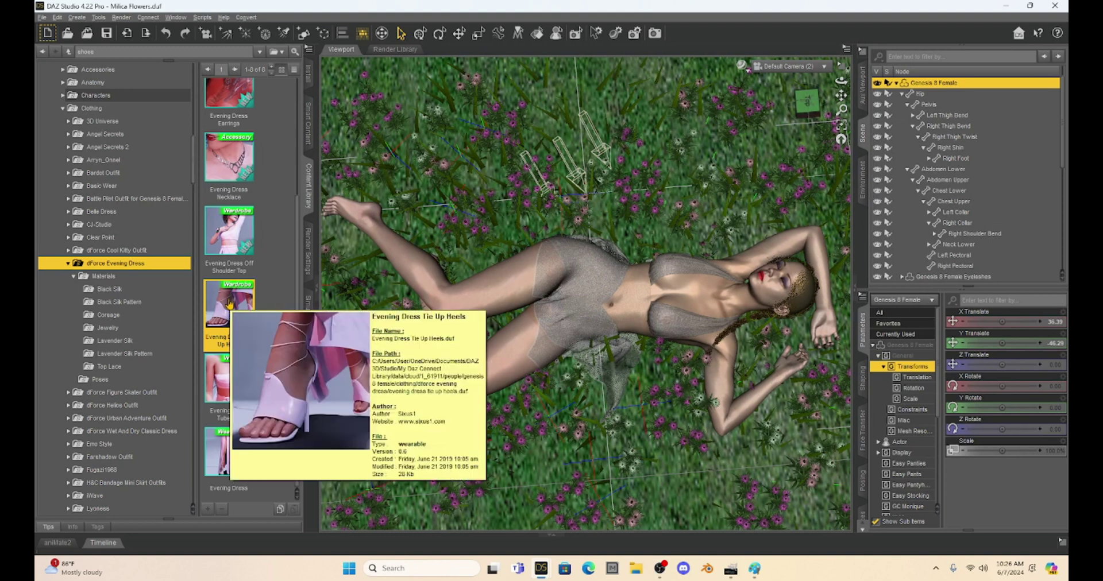
pyautogui.doubleClick(229, 304)
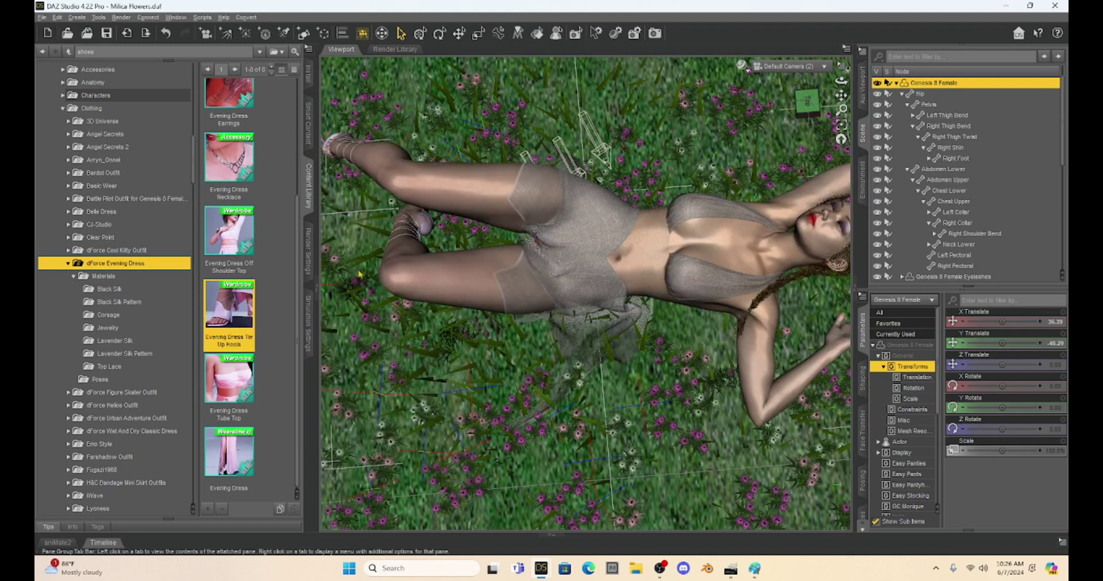
pyautogui.scroll(-3, 617, 258)
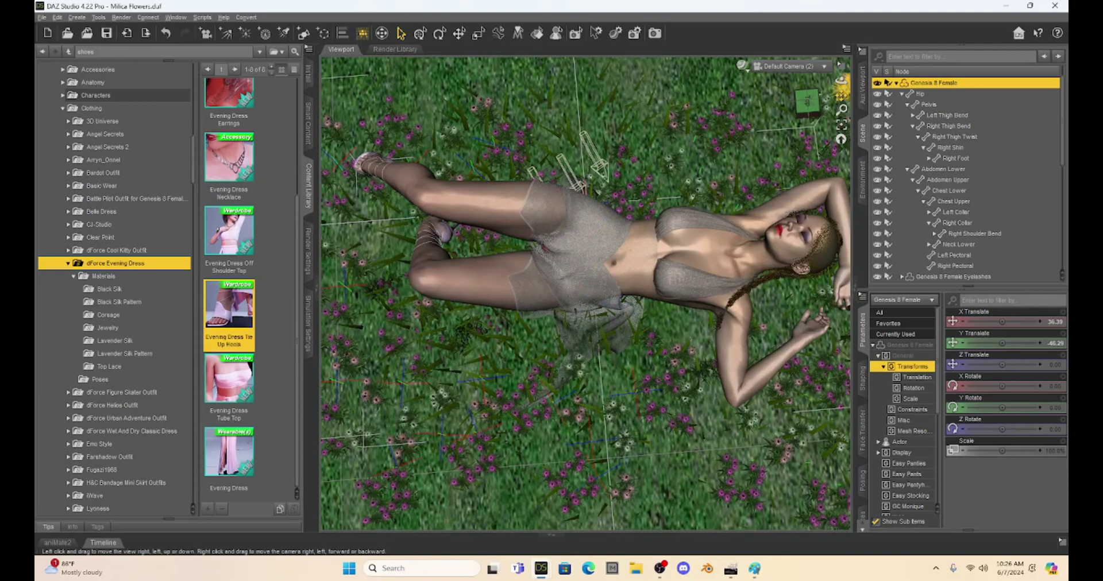
pyautogui.moveTo(841, 95); pyautogui.dragTo(836, 97)
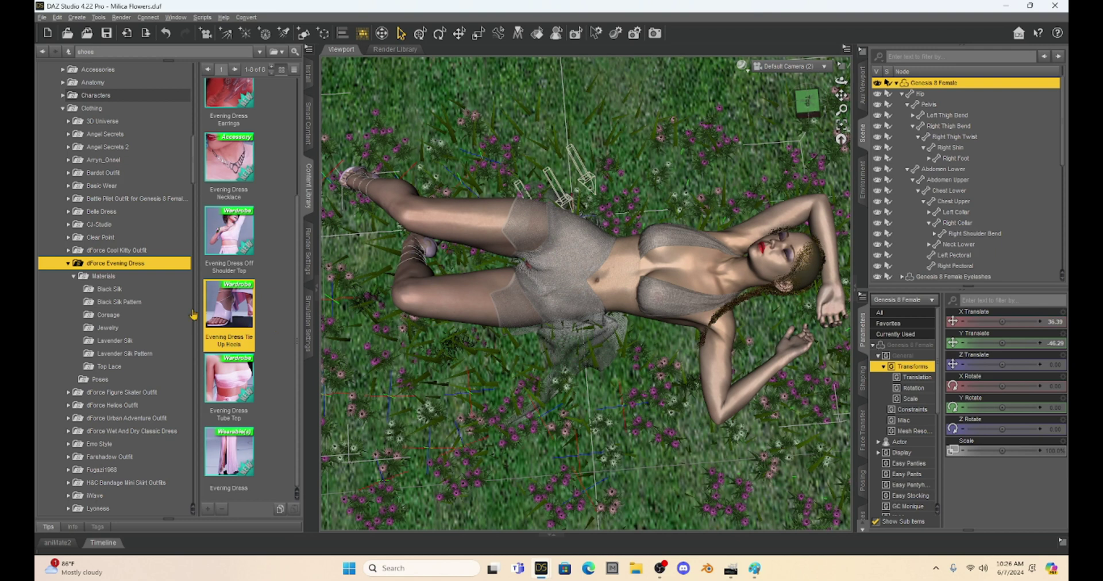
# - Look through the dForce Evening Dress Corsage and Lavender Silk materials for a preset matching the Tie Up Heels
pyautogui.click(104, 277)
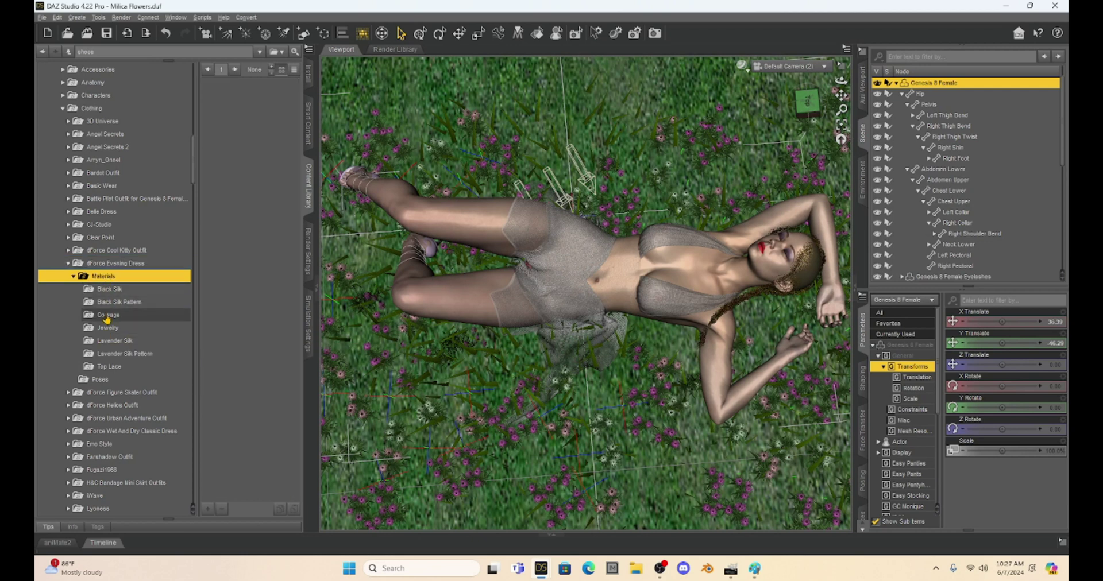
pyautogui.click(106, 318)
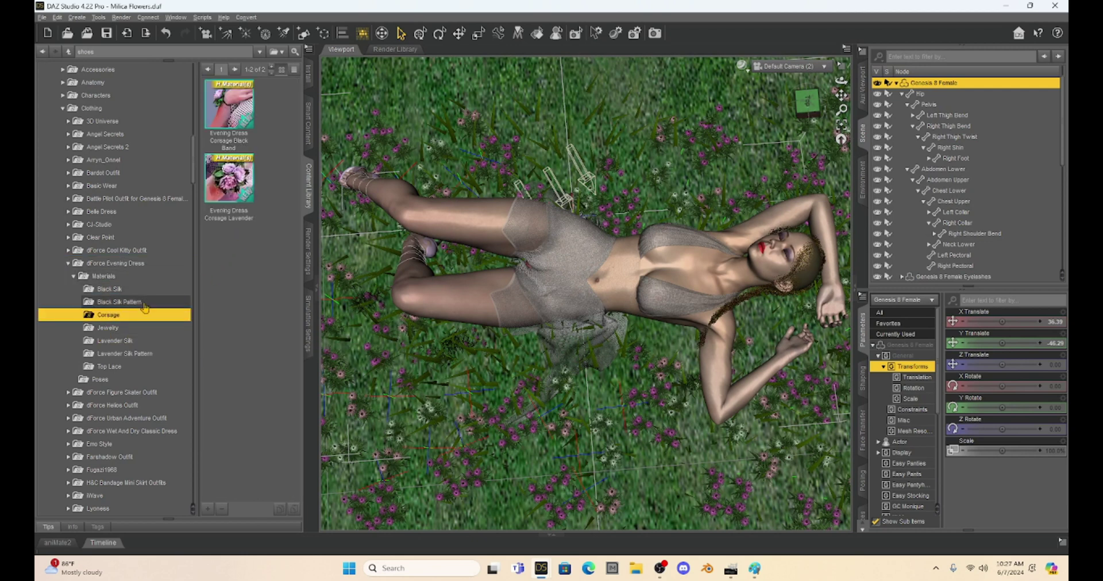
pyautogui.click(115, 340)
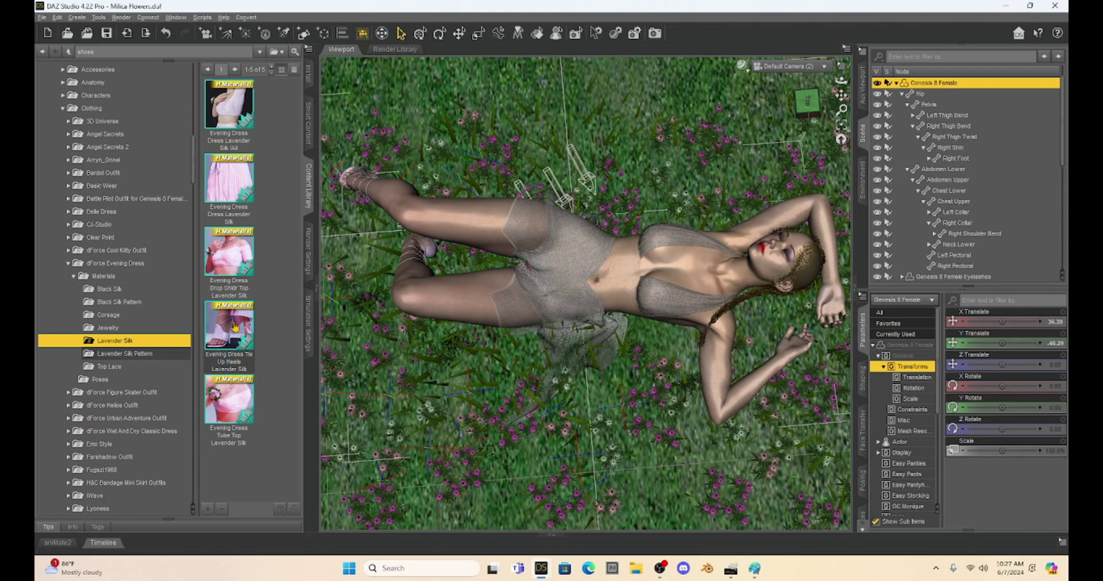
# - Undo the view changes and the loading of the Tie Up Heels on the Genesis 8 Female figure
pyautogui.click(168, 34)
pyautogui.click(167, 34)
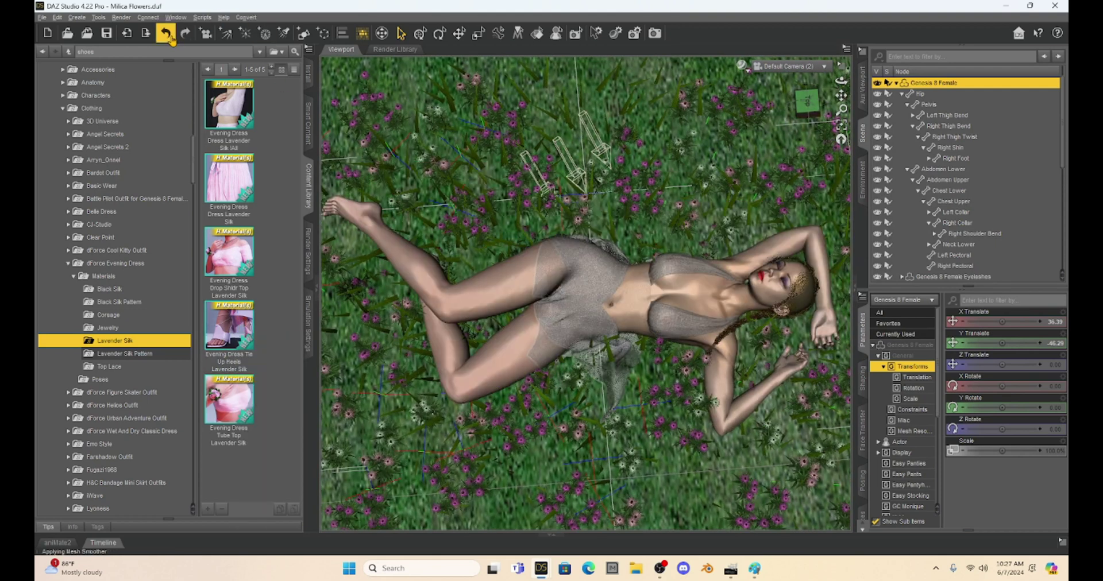